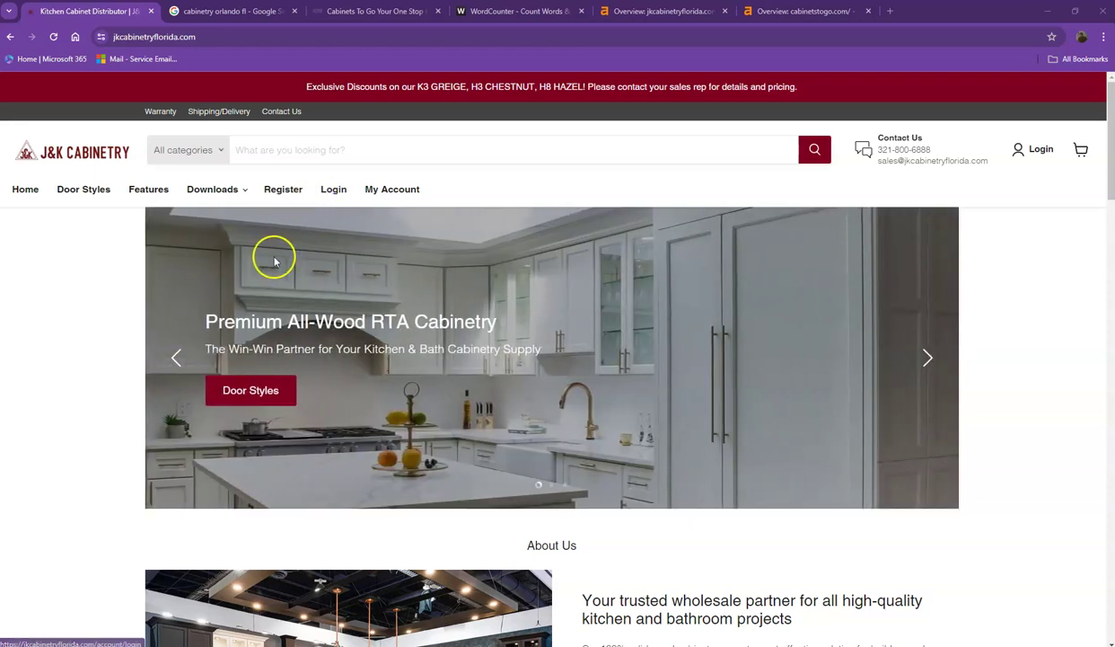
# Scroll through the J&K Cabinetry homepage to review its content
pyautogui.scroll(-2, 200, 291)
pyautogui.scroll(-3, 174, 306)
pyautogui.scroll(-4, 177, 306)
pyautogui.scroll(-2, 177, 307)
pyautogui.scroll(-4, 177, 306)
pyautogui.scroll(-2, 177, 304)
pyautogui.scroll(-2, 177, 304)
pyautogui.scroll(-2, 177, 305)
pyautogui.scroll(-1, 177, 304)
pyautogui.scroll(1, 177, 300)
pyautogui.scroll(4, 170, 297)
pyautogui.scroll(3, 169, 297)
pyautogui.scroll(5, 144, 268)
pyautogui.scroll(2, 125, 258)
pyautogui.scroll(2, 125, 259)
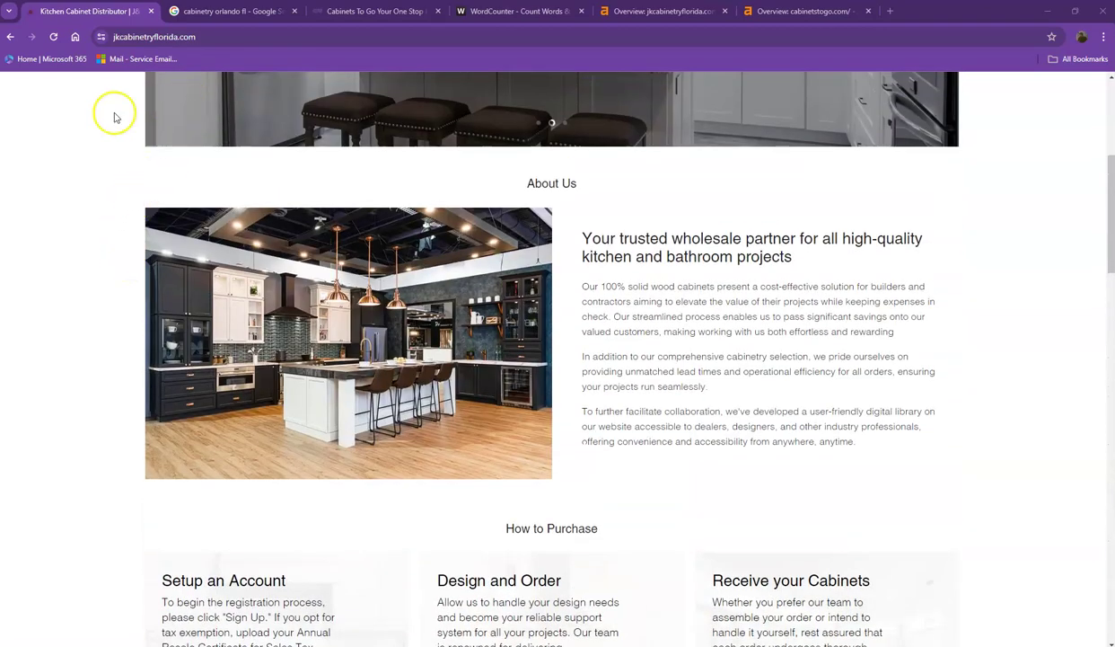
pyautogui.scroll(2, 125, 113)
# Browse the Cabinets To Go homepage for comparison
pyautogui.click(336, 12)
pyautogui.scroll(-3, 360, 404)
pyautogui.scroll(-3, 355, 403)
pyautogui.scroll(-4, 351, 383)
pyautogui.scroll(-3, 351, 383)
pyautogui.scroll(-4, 351, 384)
pyautogui.scroll(3, 351, 384)
pyautogui.scroll(3, 351, 383)
pyautogui.scroll(5, 346, 380)
pyautogui.scroll(3, 324, 296)
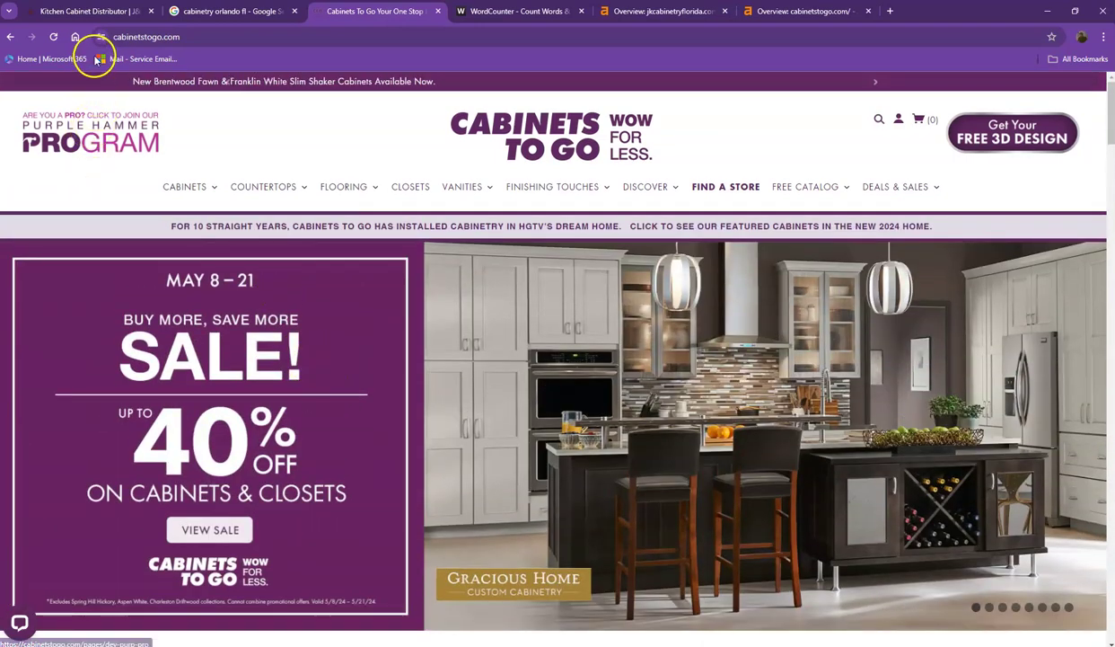
# Review the J&K Cabinetry homepage again and move its hero carousel to another slide
pyautogui.click(104, 14)
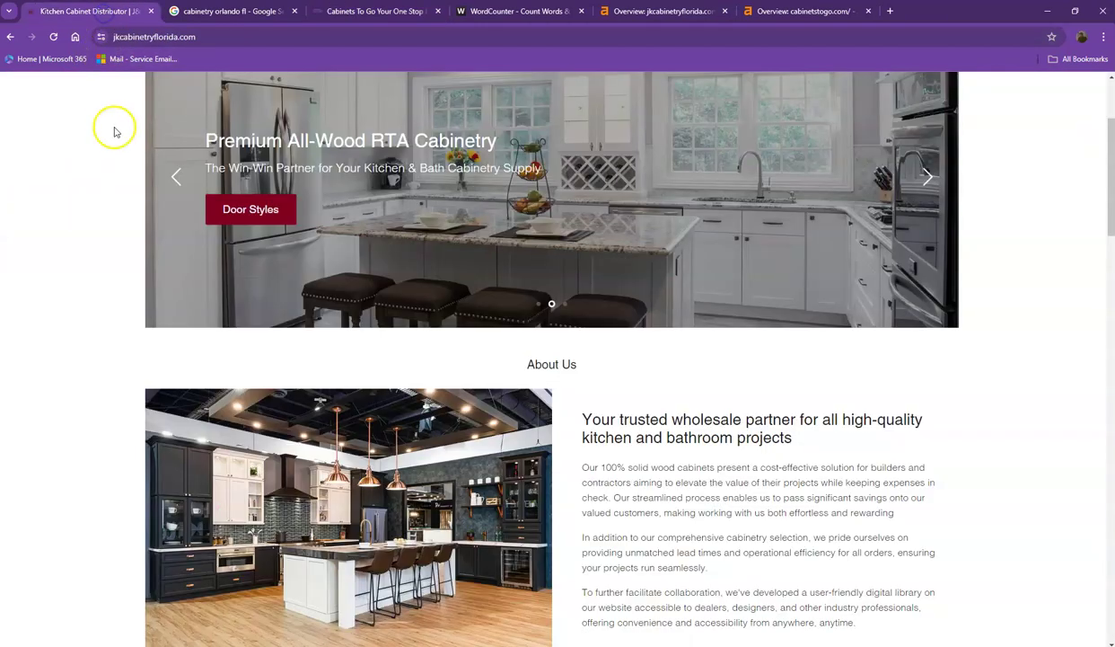
pyautogui.scroll(2, 101, 189)
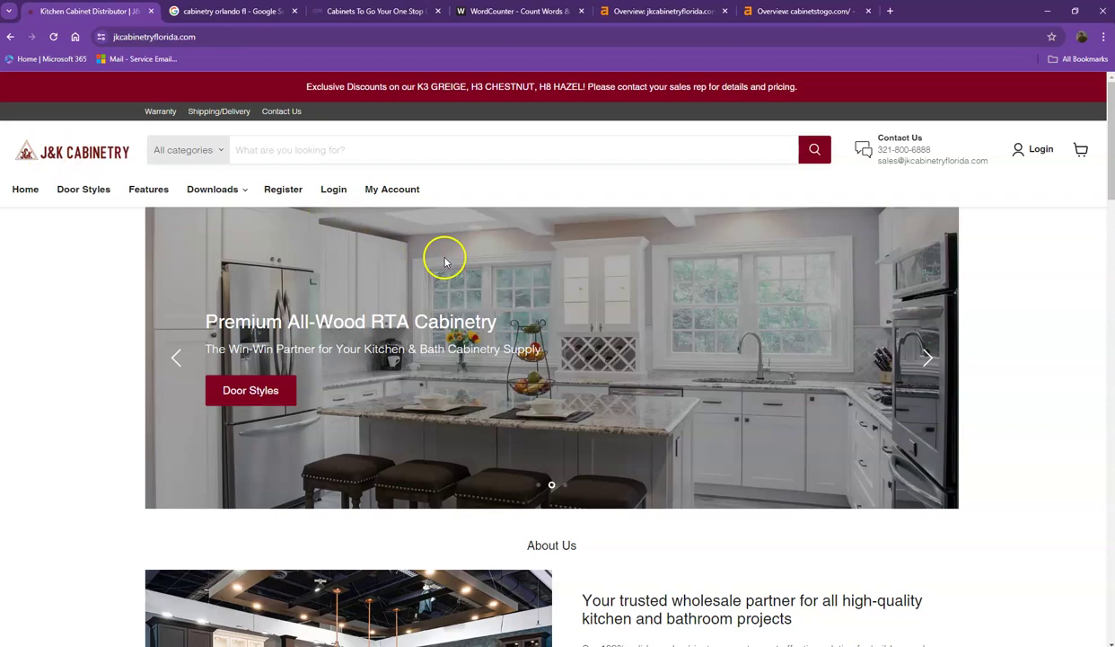
pyautogui.scroll(-3, 445, 262)
pyautogui.scroll(-2, 444, 264)
pyautogui.scroll(-2, 442, 266)
pyautogui.scroll(-3, 443, 267)
pyautogui.scroll(-4, 443, 269)
pyautogui.scroll(-5, 443, 270)
pyautogui.scroll(-3, 443, 272)
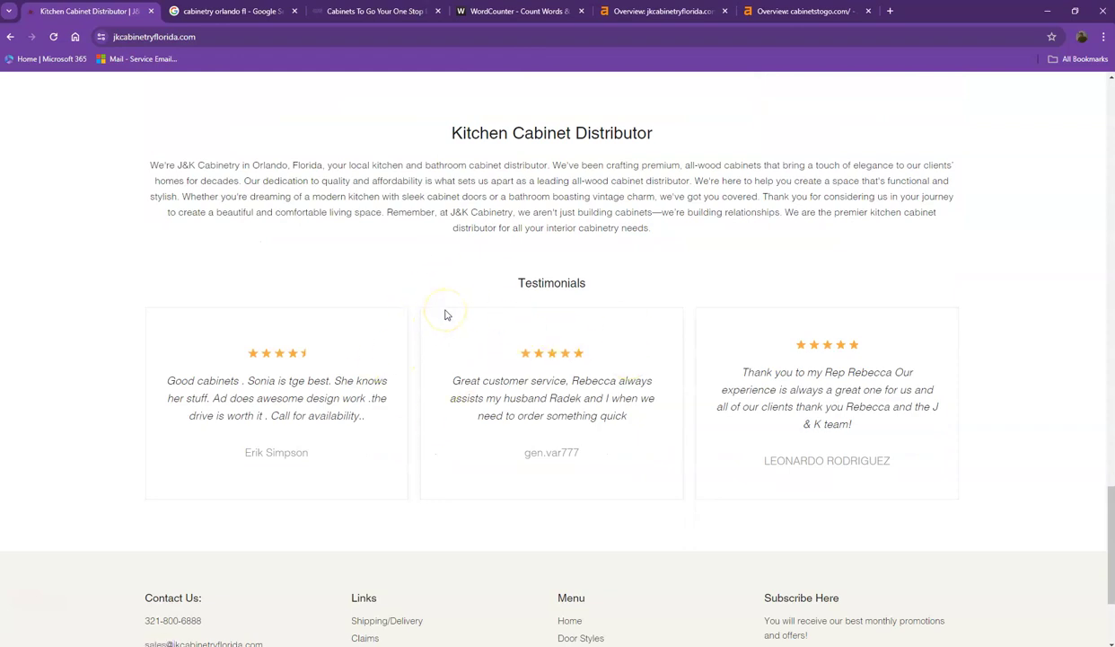
pyautogui.scroll(-4, 453, 303)
pyautogui.scroll(4, 454, 302)
pyautogui.scroll(6, 455, 304)
pyautogui.scroll(3, 456, 302)
pyautogui.scroll(-7, 456, 302)
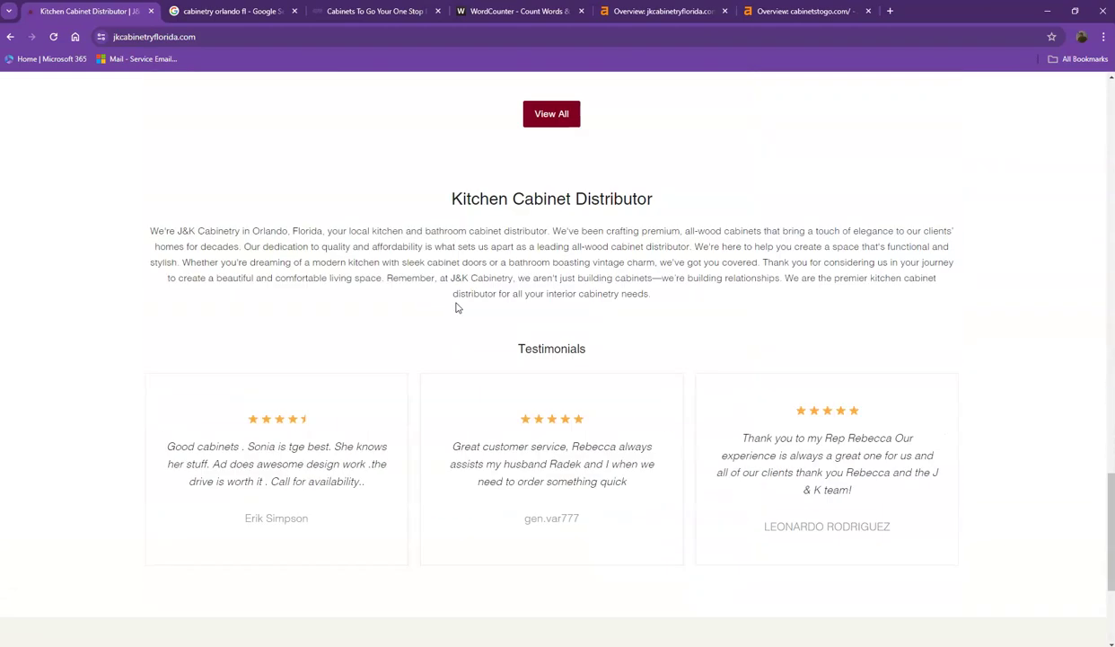
pyautogui.scroll(-2, 456, 305)
pyautogui.scroll(1, 458, 301)
pyautogui.scroll(5, 453, 296)
pyautogui.scroll(5, 454, 292)
pyautogui.scroll(3, 462, 298)
pyautogui.scroll(5, 462, 298)
pyautogui.scroll(3, 462, 298)
pyautogui.moveTo(461, 298); pyautogui.dragTo(439, 287)
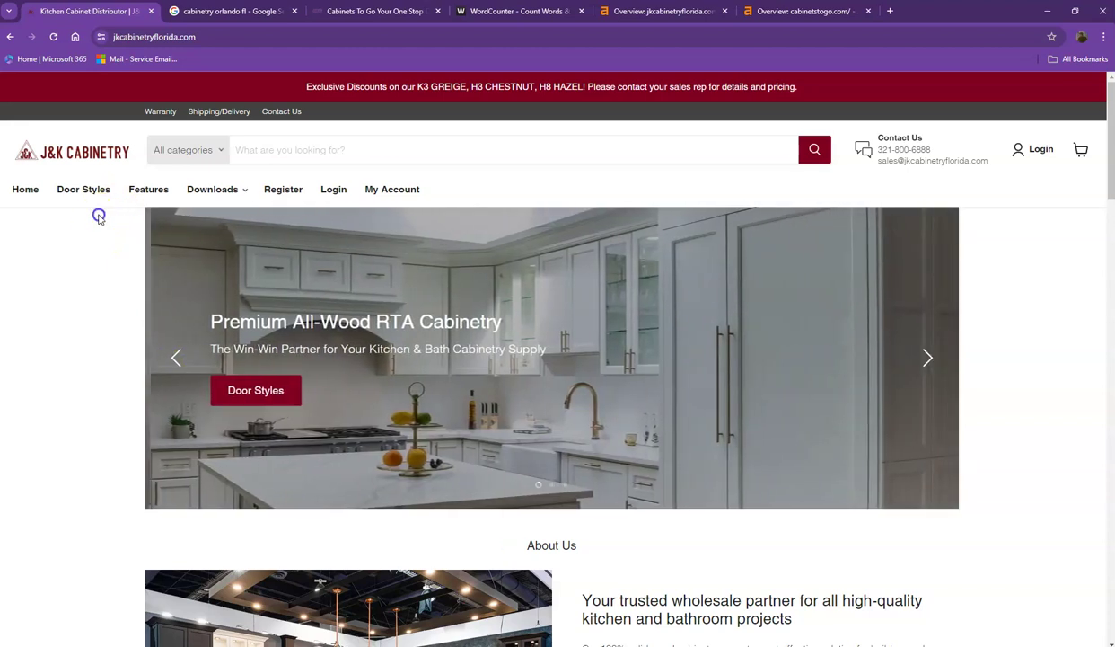
# Paste all J&K homepage text into WordCounter: 845 words, 'cabinetry' the top keyword
pyautogui.hotkey('ctrl', 'a')
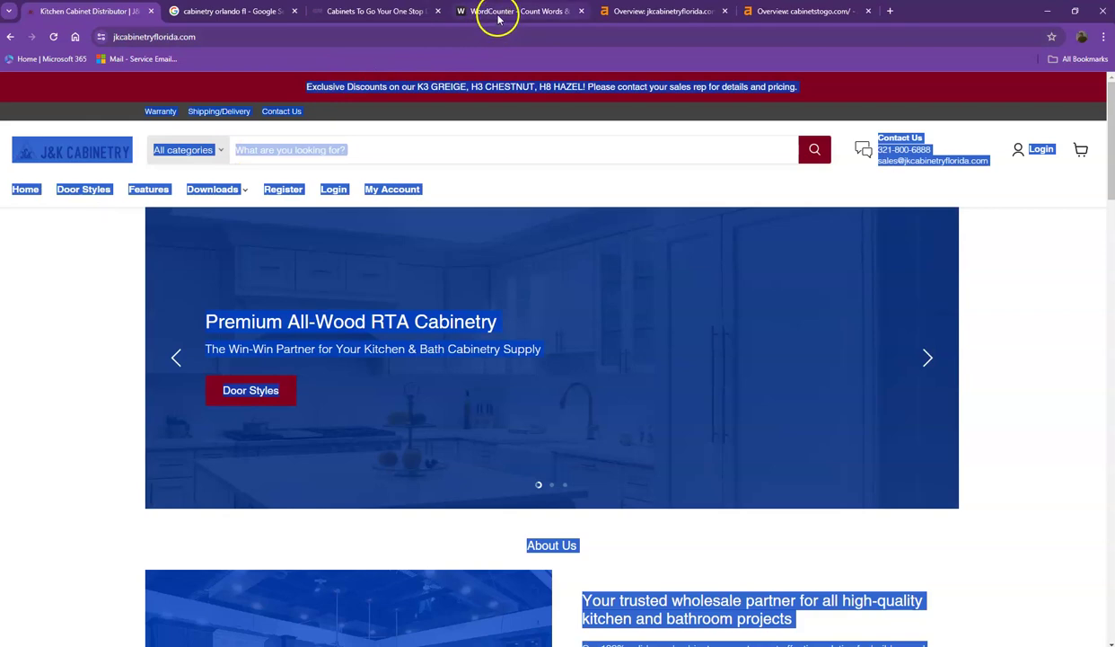
pyautogui.click(499, 13)
pyautogui.click(363, 227)
pyautogui.hotkey('ctrl', 'v')
pyautogui.scroll(4, 421, 284)
pyautogui.scroll(5, 419, 280)
pyautogui.scroll(5, 417, 277)
pyautogui.scroll(2, 414, 271)
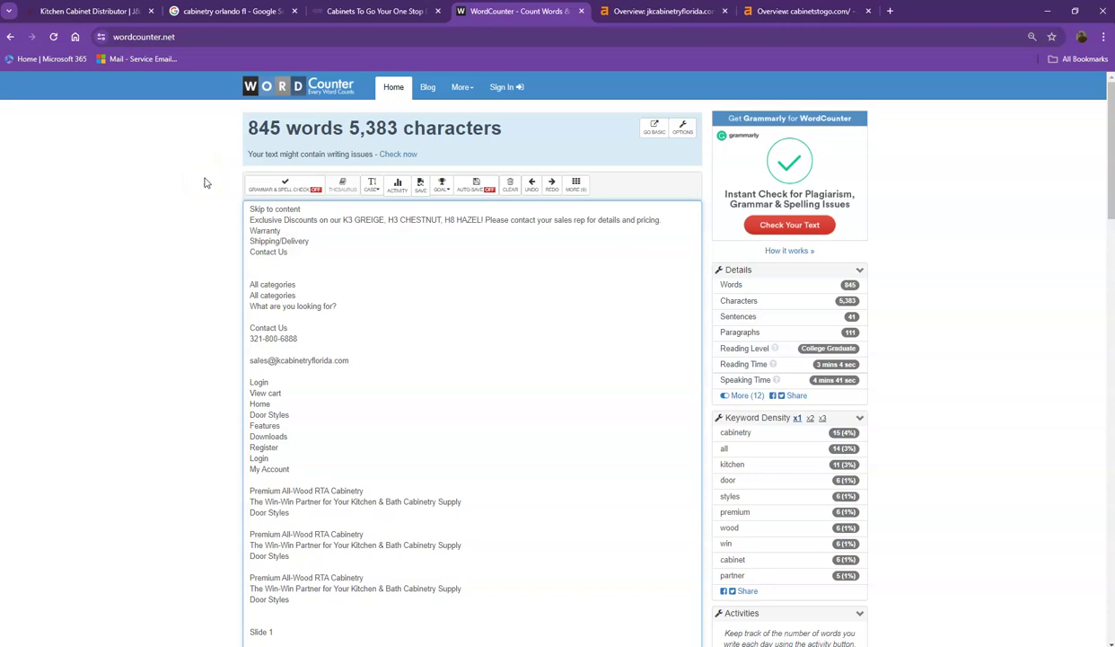
pyautogui.click(216, 235)
pyautogui.scroll(-2, 368, 243)
pyautogui.scroll(-2, 273, 243)
pyautogui.scroll(-4, 226, 245)
pyautogui.scroll(-2, 224, 246)
pyautogui.scroll(4, 226, 247)
pyautogui.scroll(5, 228, 247)
# Clear the text selection on the J&K Cabinetry page and scroll through it
pyautogui.click(90, 11)
pyautogui.click(97, 251)
pyautogui.scroll(-2, 161, 262)
pyautogui.scroll(-2, 331, 292)
pyautogui.scroll(-3, 742, 287)
pyautogui.scroll(2, 413, 211)
pyautogui.scroll(2, 360, 179)
pyautogui.scroll(1, 310, 117)
# Recheck the WordCounter results, then return to the J&K Cabinetry page
pyautogui.click(519, 11)
pyautogui.scroll(-2, 763, 317)
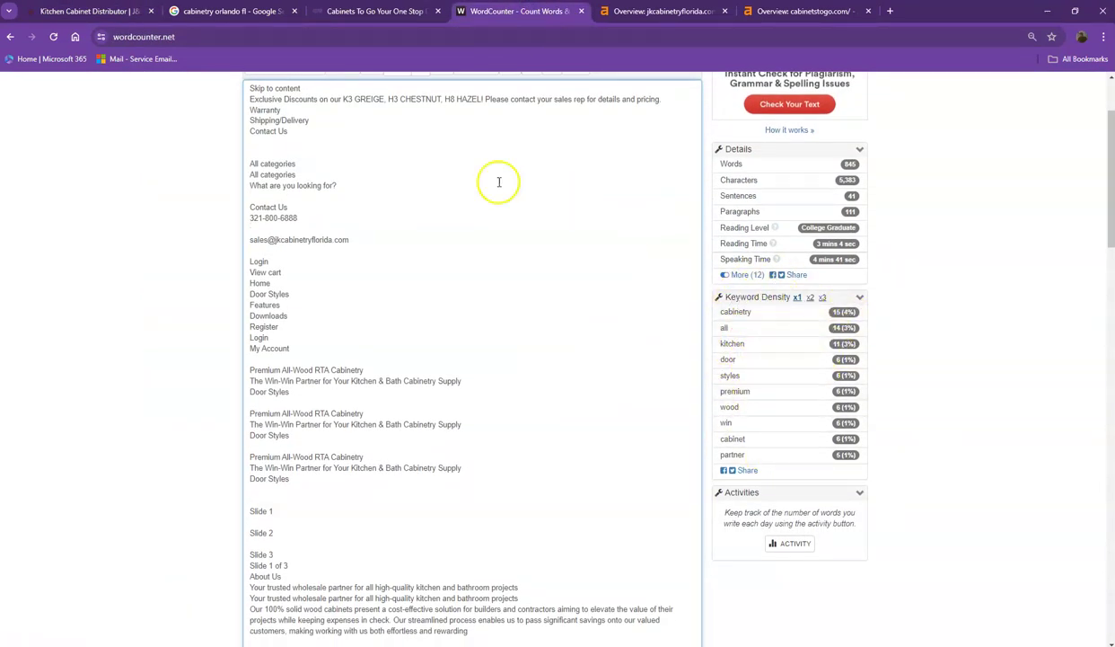
pyautogui.scroll(1, 403, 209)
pyautogui.click(135, 11)
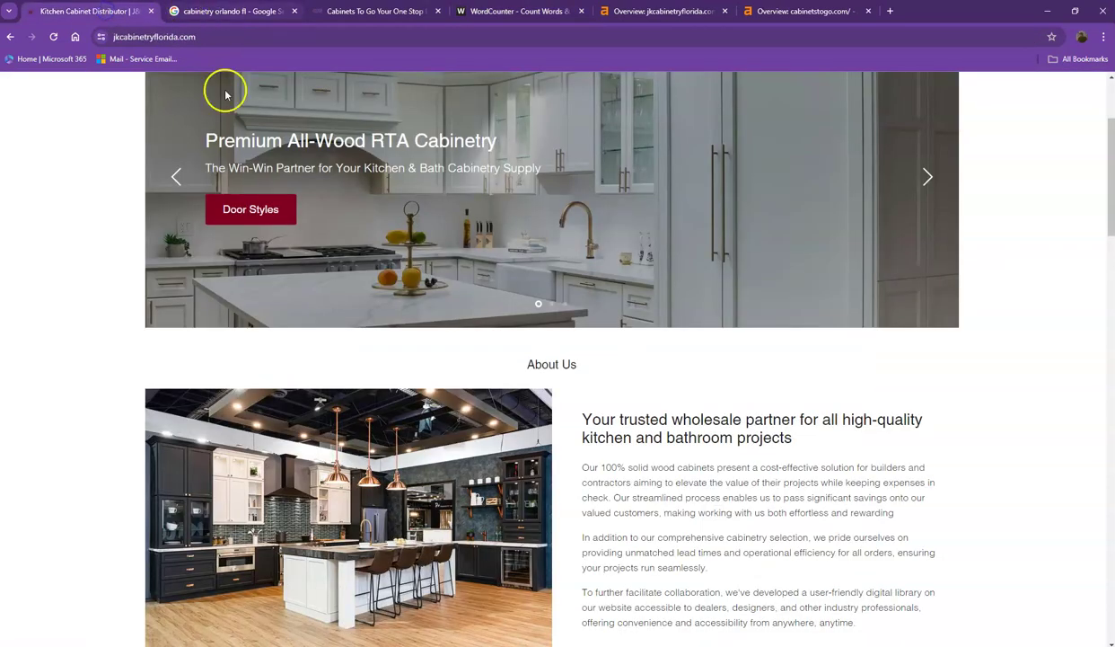
pyautogui.scroll(2, 220, 110)
pyautogui.click(223, 11)
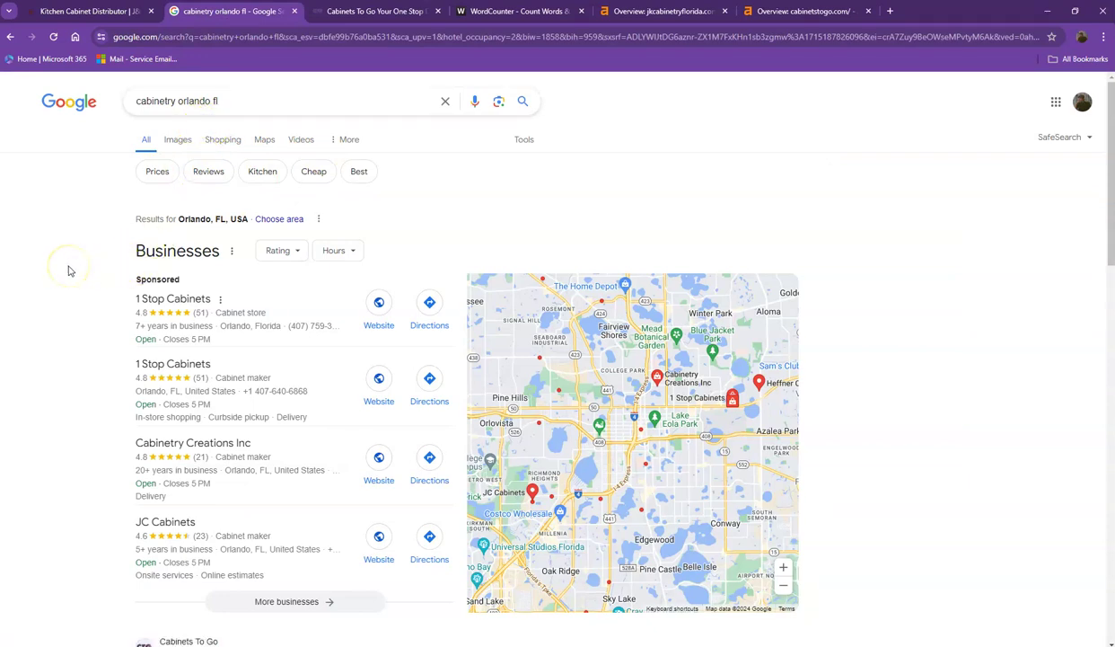
pyautogui.scroll(-2, 70, 271)
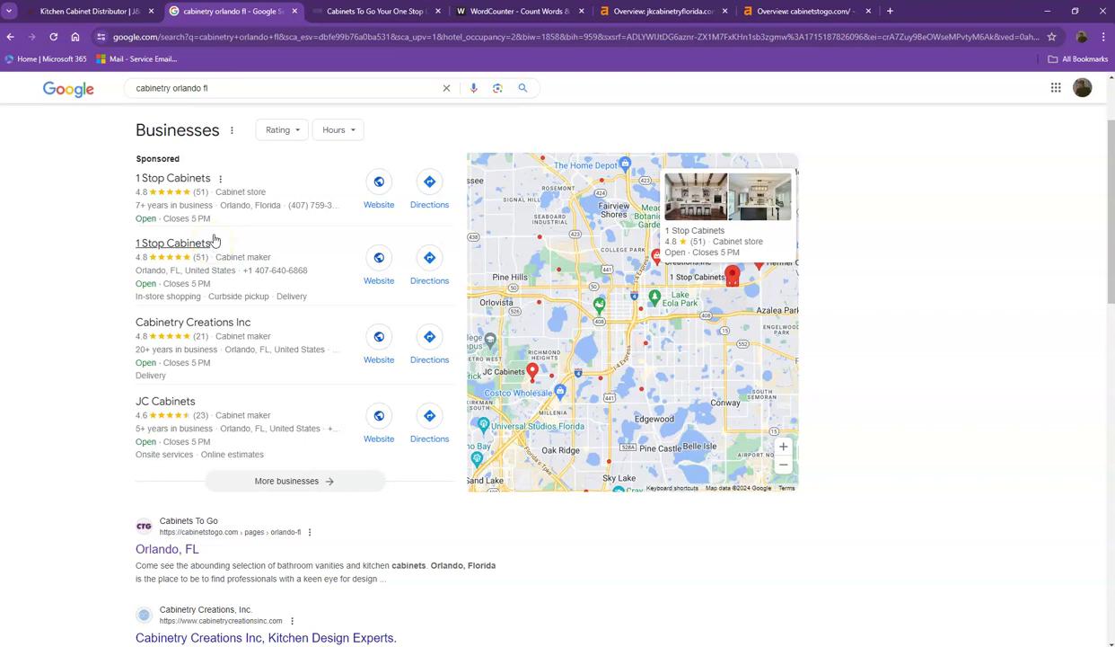
pyautogui.click(219, 225)
pyautogui.click(195, 269)
pyautogui.scroll(-2, 195, 290)
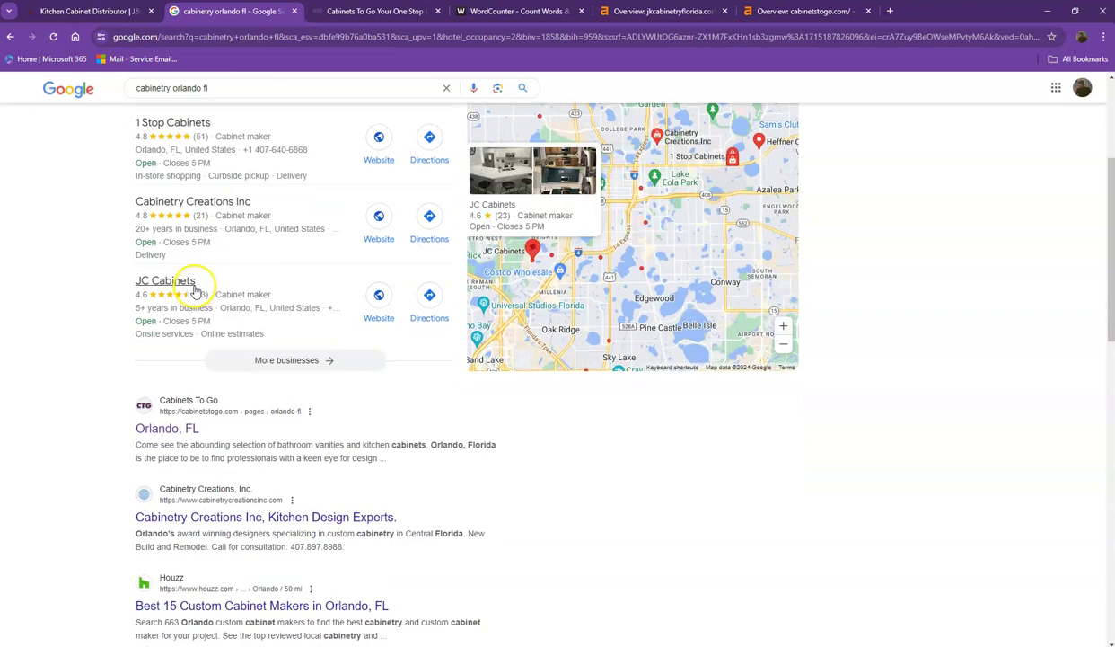
pyautogui.scroll(-2, 194, 290)
pyautogui.scroll(-2, 195, 291)
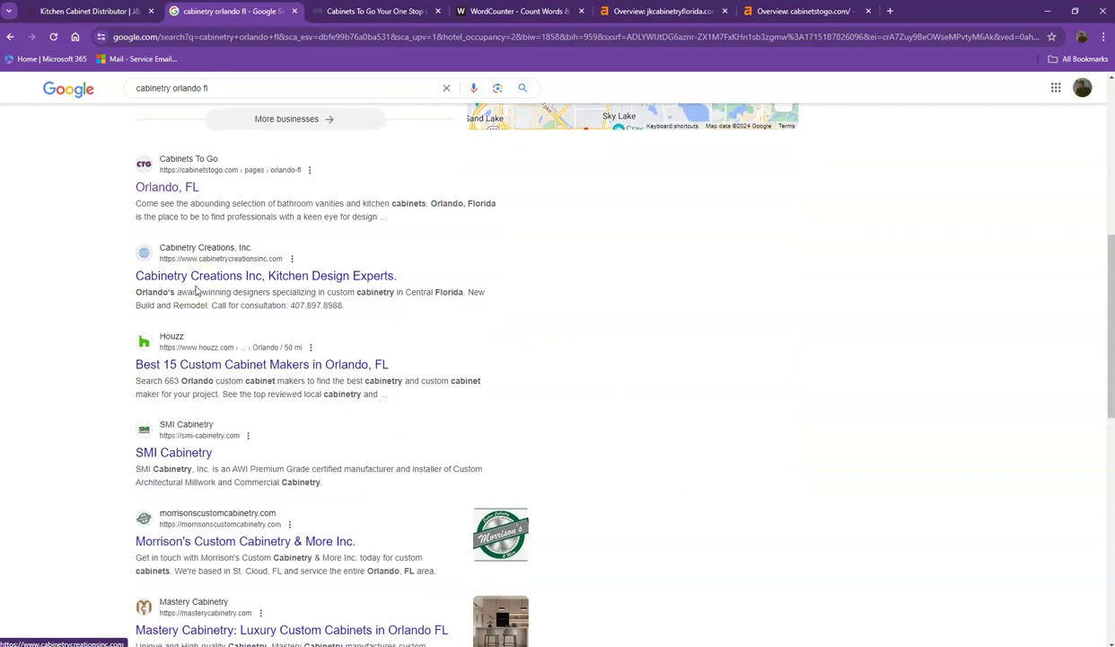
pyautogui.scroll(-1, 195, 290)
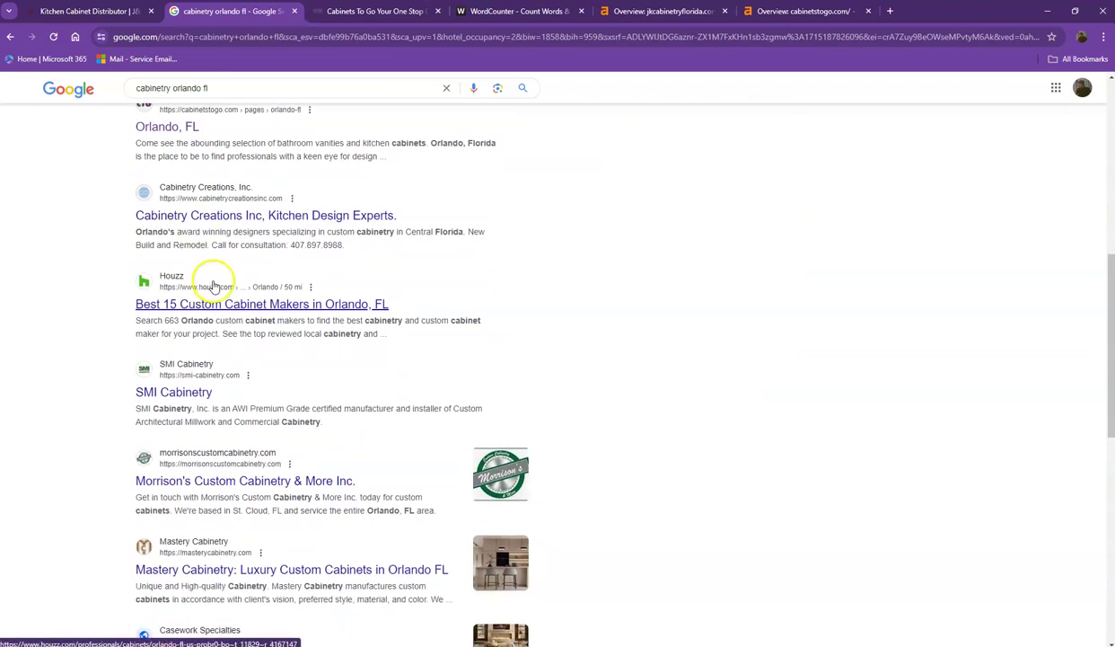
pyautogui.scroll(-3, 216, 281)
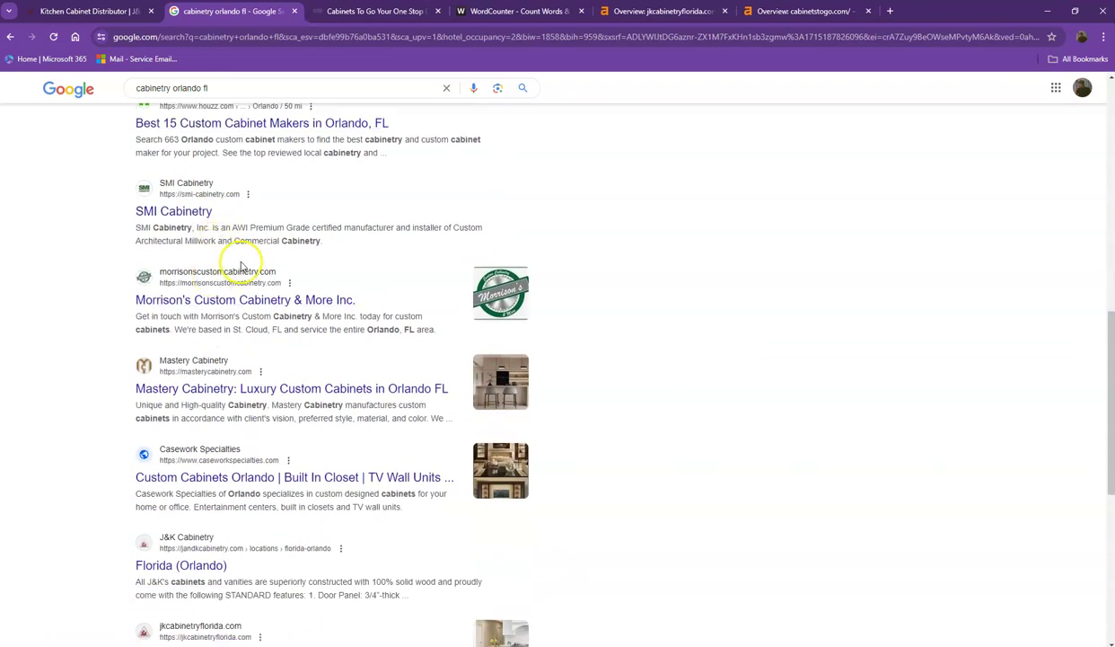
pyautogui.scroll(-2, 241, 267)
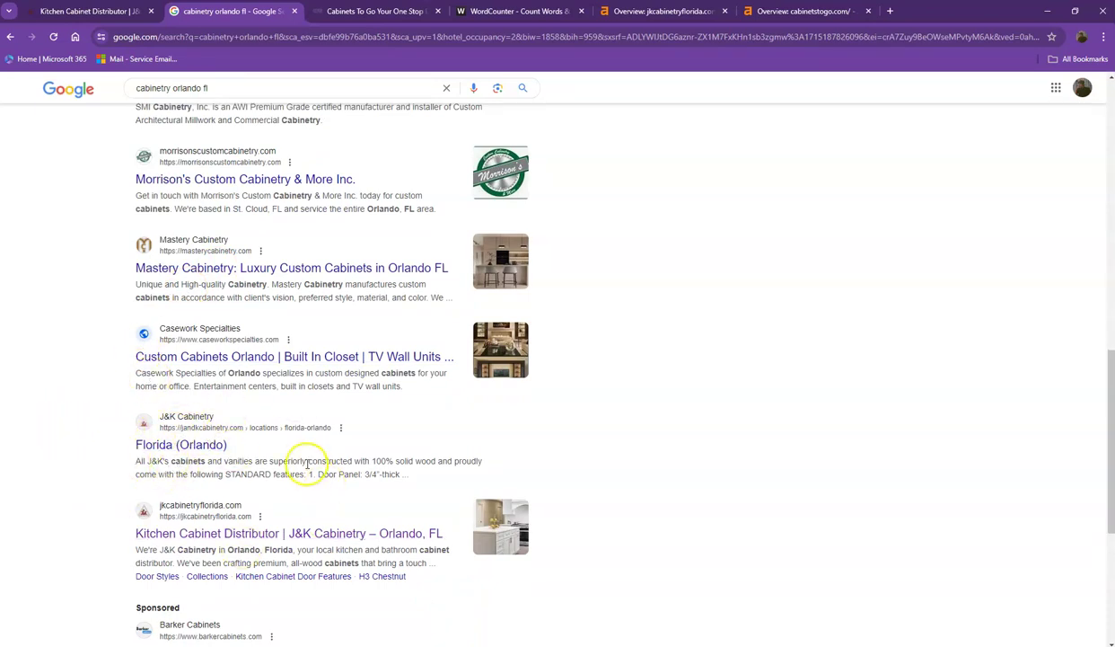
pyautogui.scroll(2, 216, 477)
pyautogui.scroll(2, 218, 481)
pyautogui.scroll(3, 219, 471)
pyautogui.scroll(1, 219, 467)
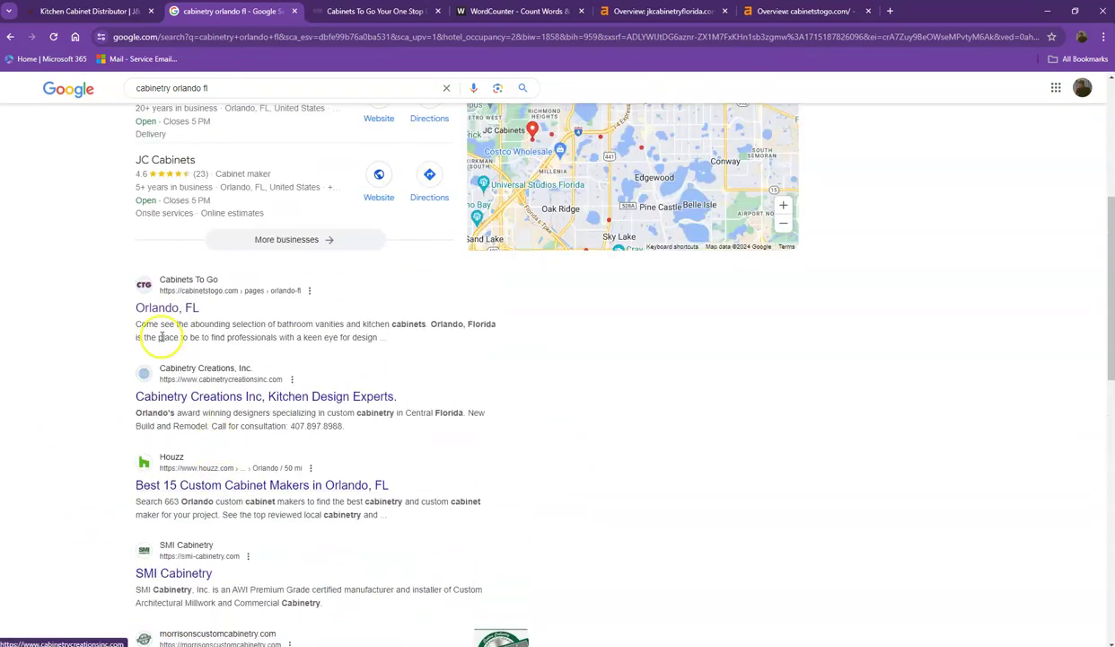
# Scroll through the Cabinets To Go homepage
pyautogui.click(379, 13)
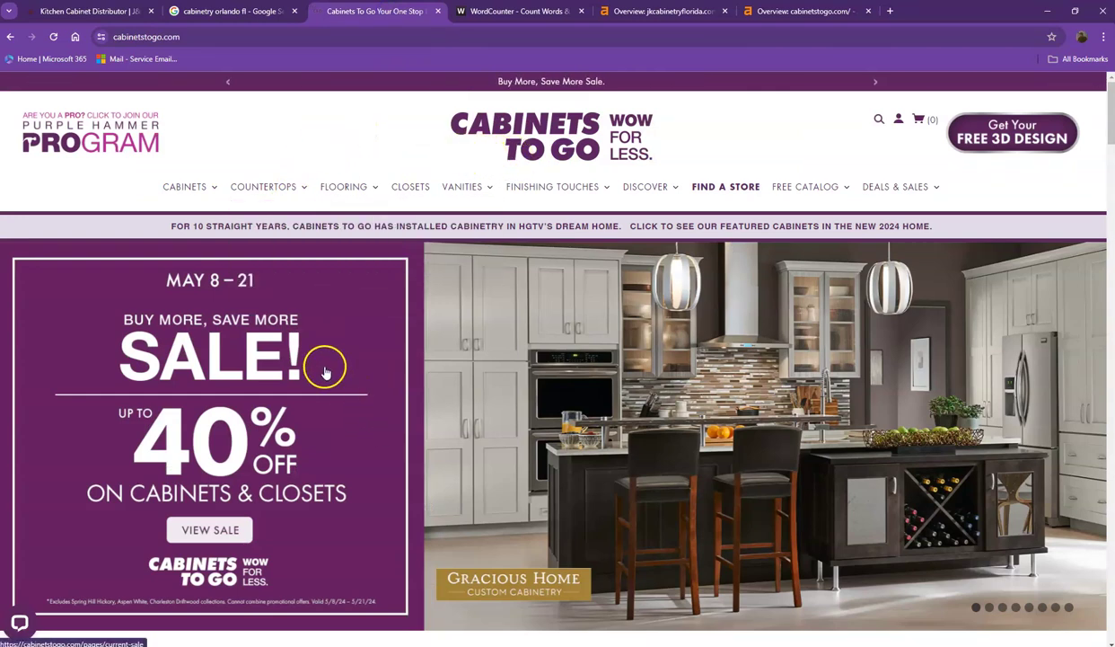
pyautogui.scroll(-4, 386, 303)
pyautogui.scroll(-3, 386, 320)
pyautogui.scroll(-4, 427, 363)
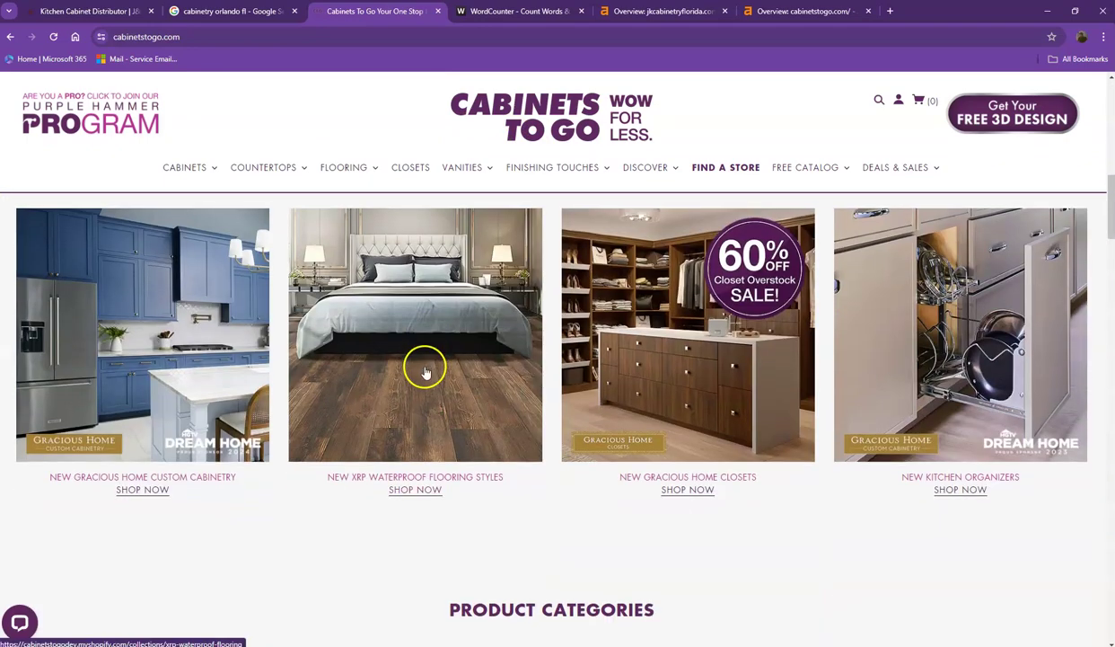
pyautogui.scroll(-4, 423, 373)
pyautogui.scroll(-3, 423, 372)
pyautogui.scroll(-3, 428, 370)
pyautogui.scroll(-3, 423, 366)
# Replace WordCounter's J&K text with the Cabinets To Go homepage text, totalling 1,967 words
pyautogui.hotkey('ctrl', 'a')
pyautogui.click(498, 11)
pyautogui.click(400, 270)
pyautogui.hotkey('ctrl', 'a')
pyautogui.hotkey('ctrl', 'v')
pyautogui.scroll(3, 411, 309)
pyautogui.scroll(5, 411, 310)
pyautogui.scroll(5, 411, 305)
pyautogui.scroll(5, 411, 300)
pyautogui.scroll(5, 413, 297)
pyautogui.click(230, 195)
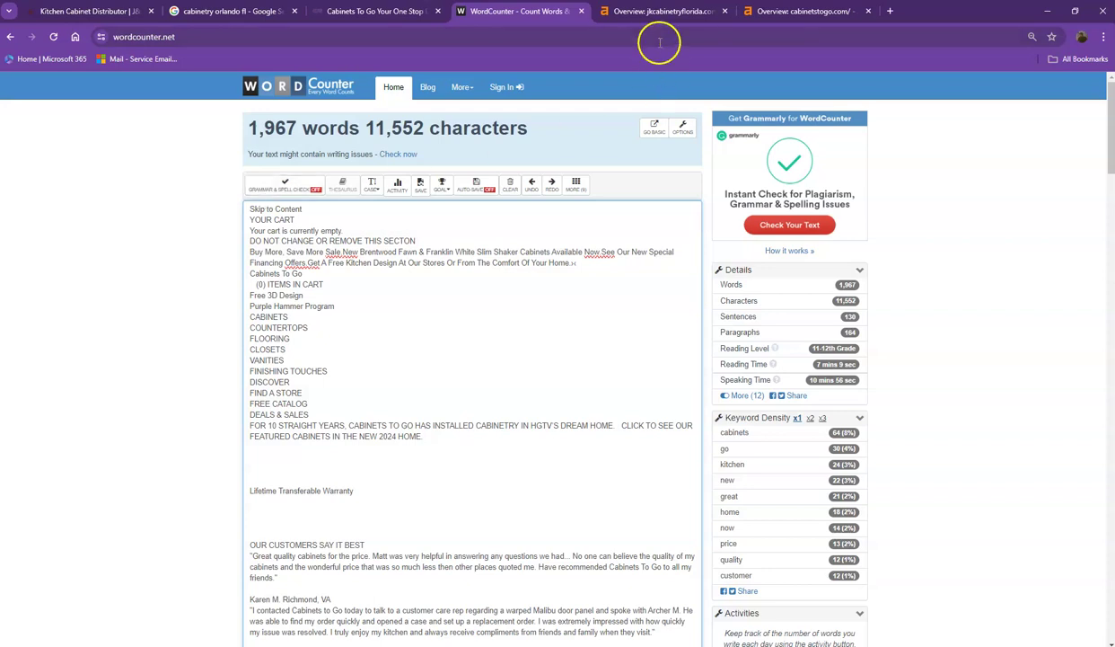
# Show jkcabinetryflorida.com's Ahrefs overview: DR 9, 76 backlinks, 3 referring domains, 64 keywords
pyautogui.click(659, 12)
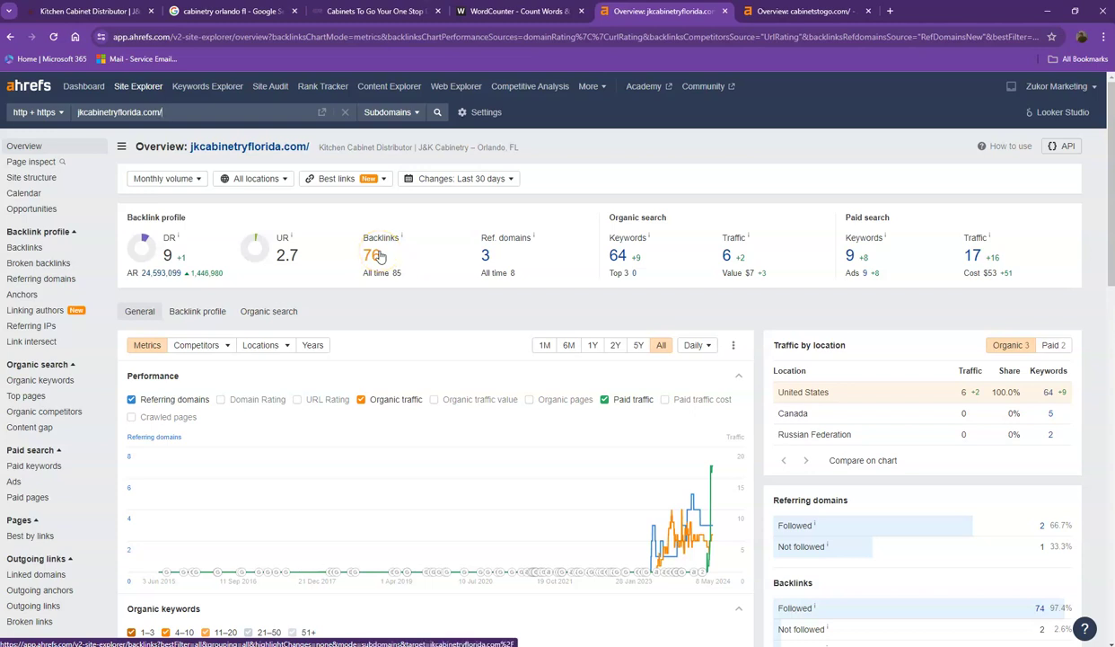
# Compare both Ahrefs overviews, ending on cabinetstogo.com with DR 47 and 24.1K backlinks
pyautogui.click(800, 19)
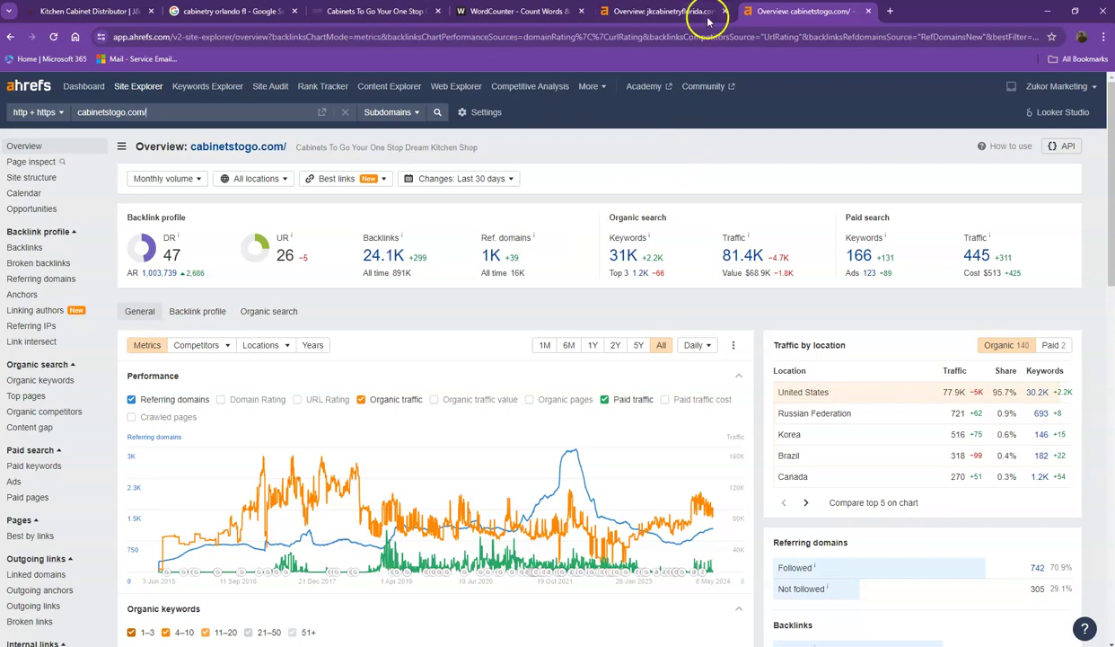
pyautogui.click(674, 12)
pyautogui.click(798, 18)
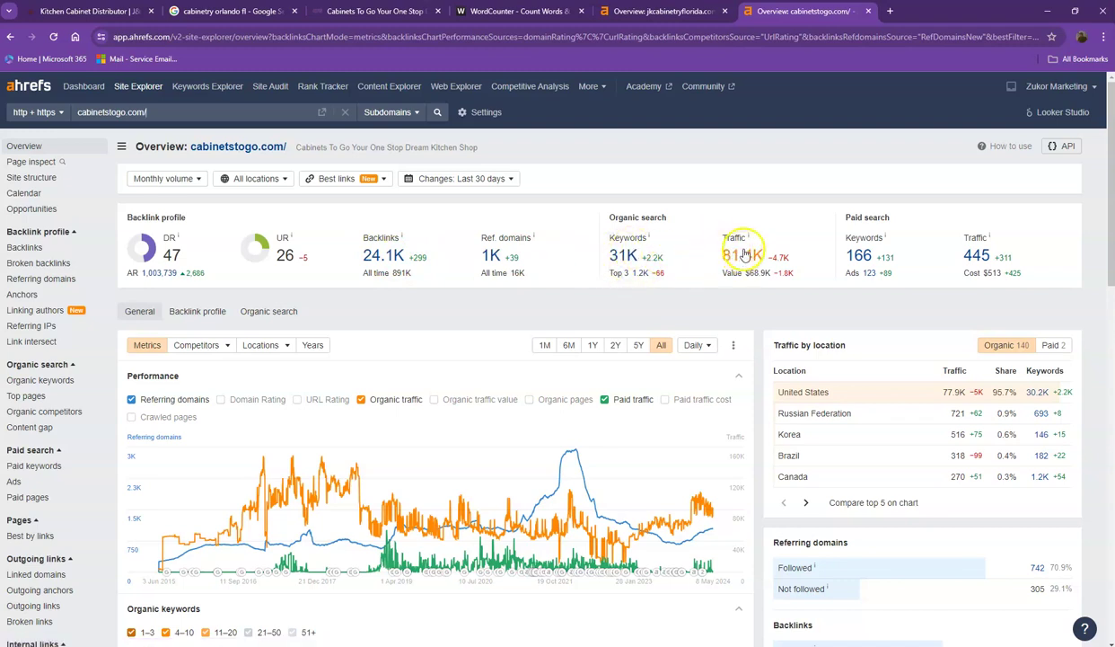
pyautogui.click(646, 13)
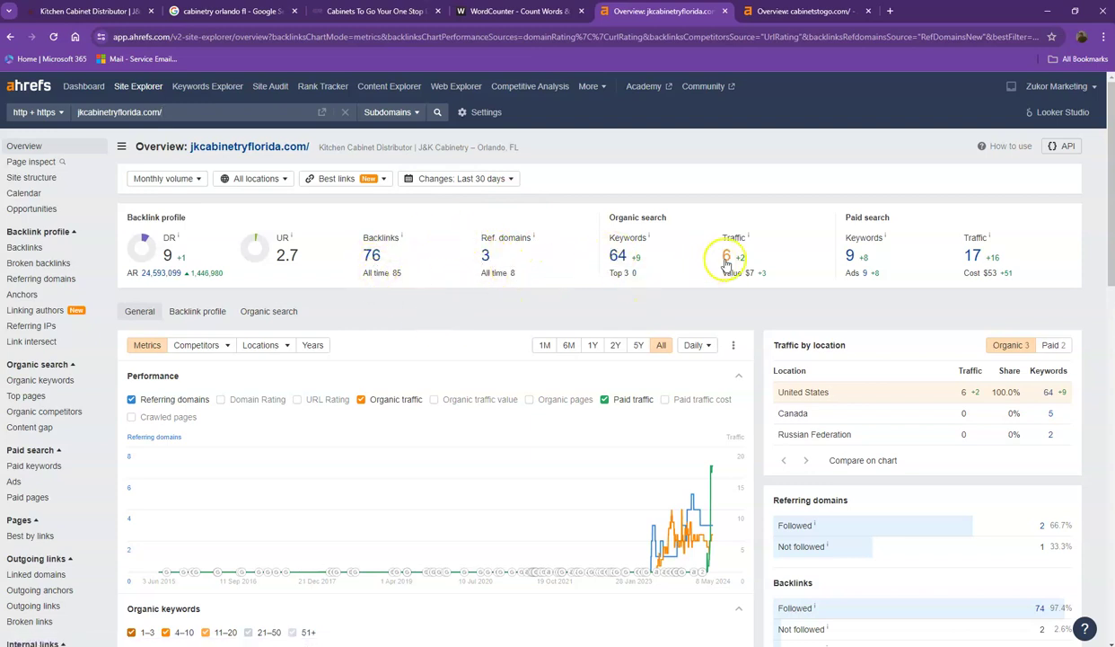
pyautogui.click(775, 15)
# Open cabinetstogo.com's Referring domains and Organic keywords reports in new tabs
pyautogui.rightClick(490, 256)
pyautogui.click(502, 266)
pyautogui.rightClick(621, 260)
pyautogui.click(647, 272)
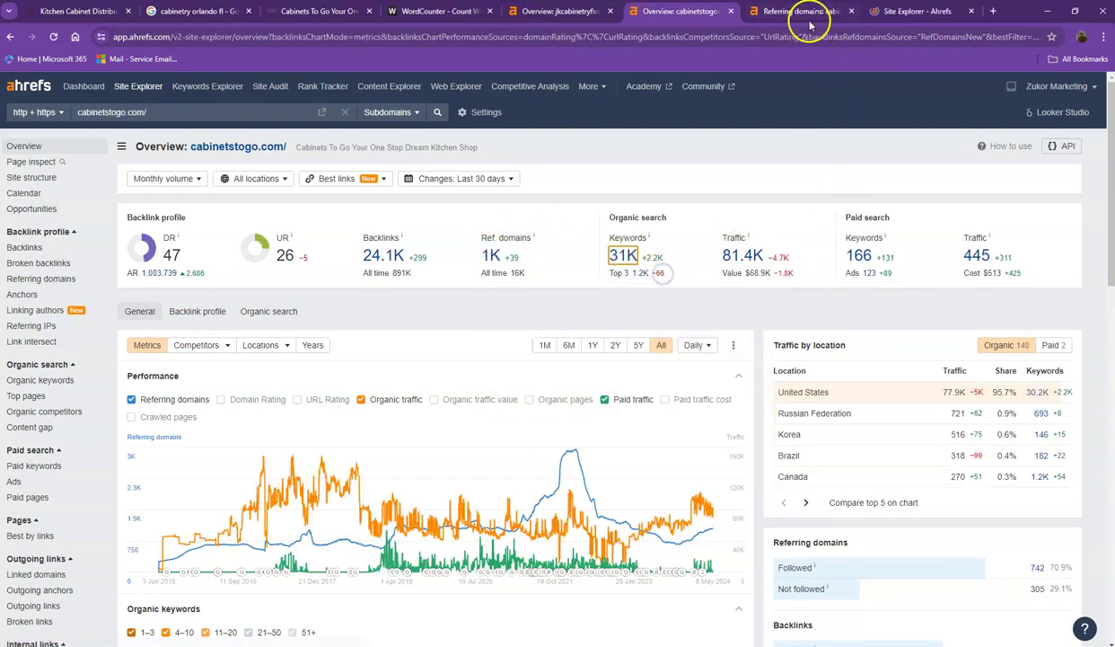
pyautogui.click(790, 11)
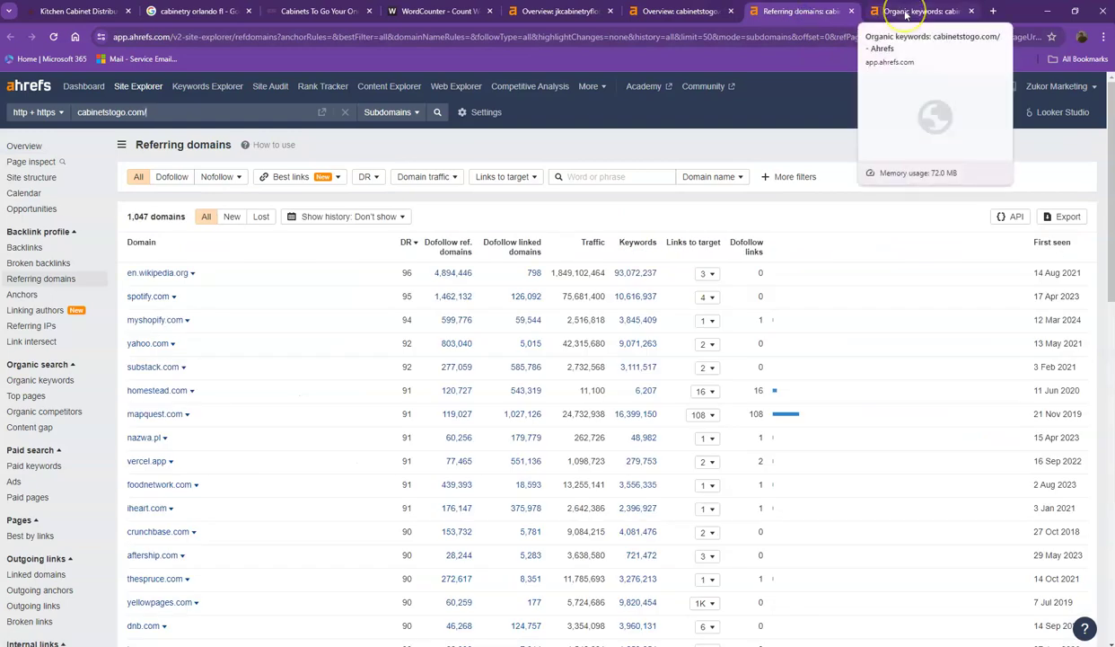
pyautogui.click(905, 13)
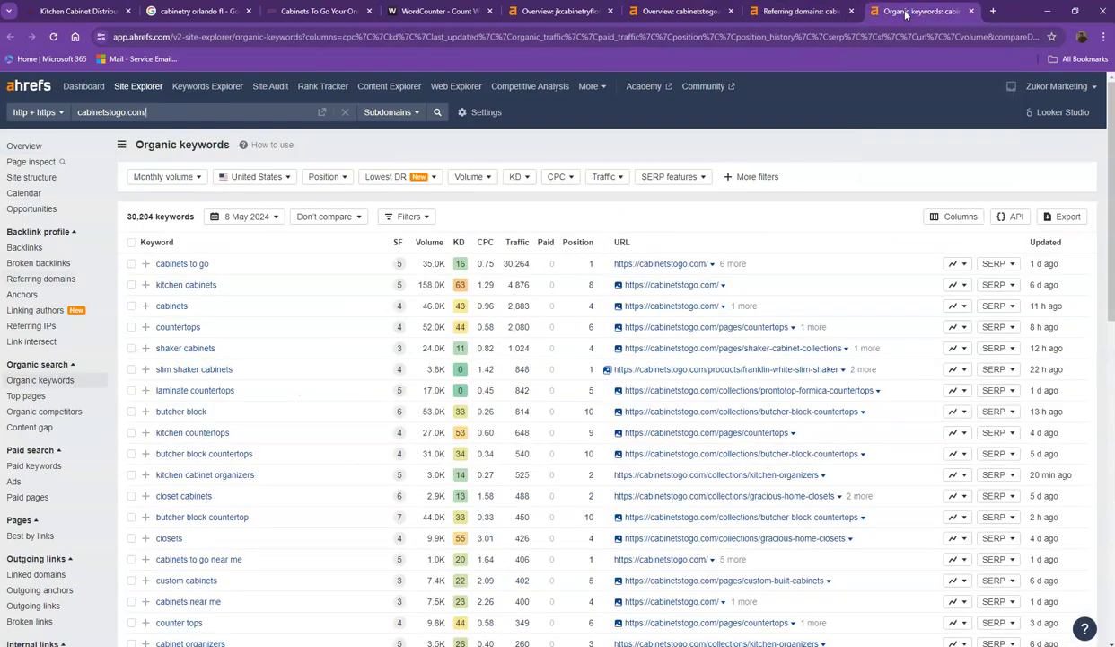
pyautogui.click(807, 18)
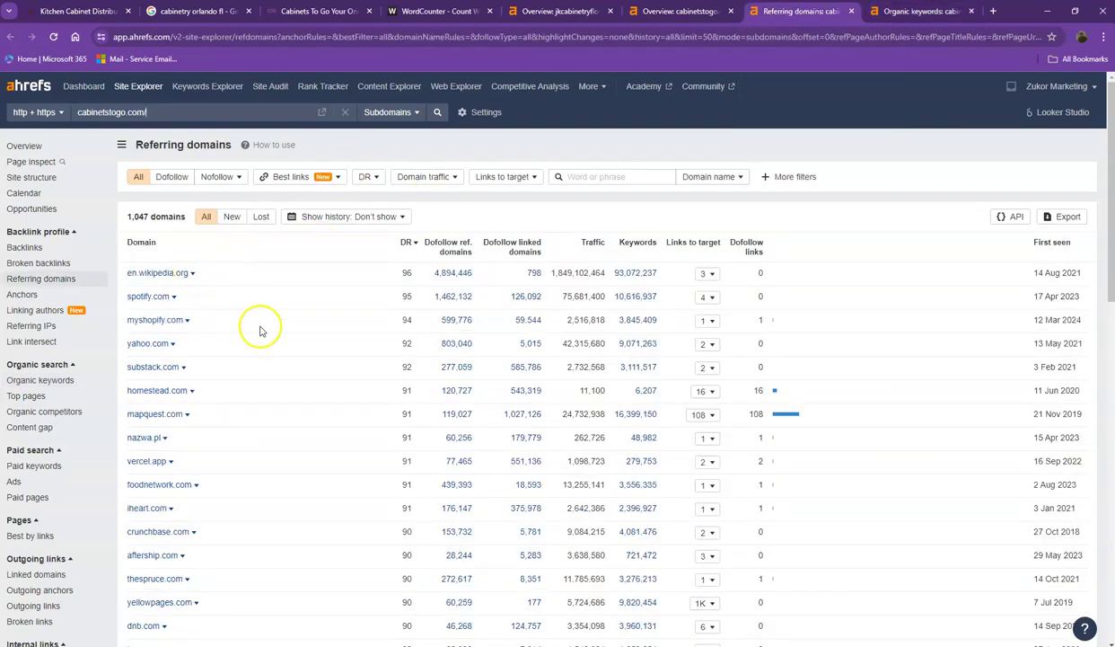
# Page through cabinetstogo.com's referring domains list to pages 2, 3 and 4
pyautogui.scroll(-2, 260, 329)
pyautogui.scroll(-5, 242, 395)
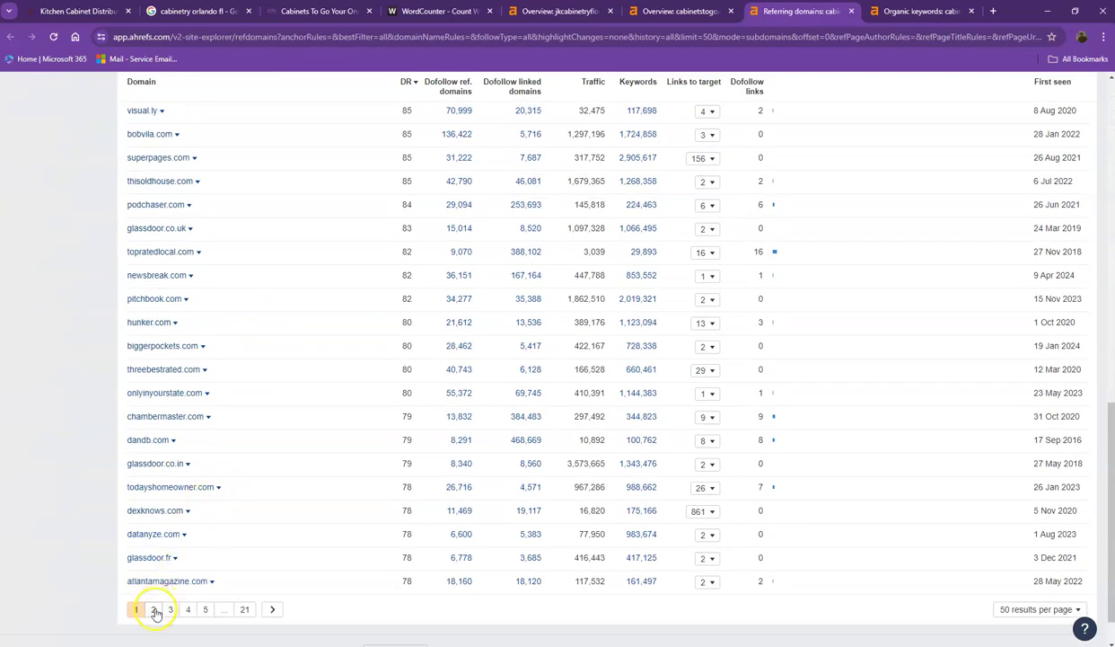
pyautogui.click(155, 611)
pyautogui.scroll(-3, 304, 518)
pyautogui.scroll(-3, 296, 525)
pyautogui.scroll(-3, 292, 530)
pyautogui.click(196, 549)
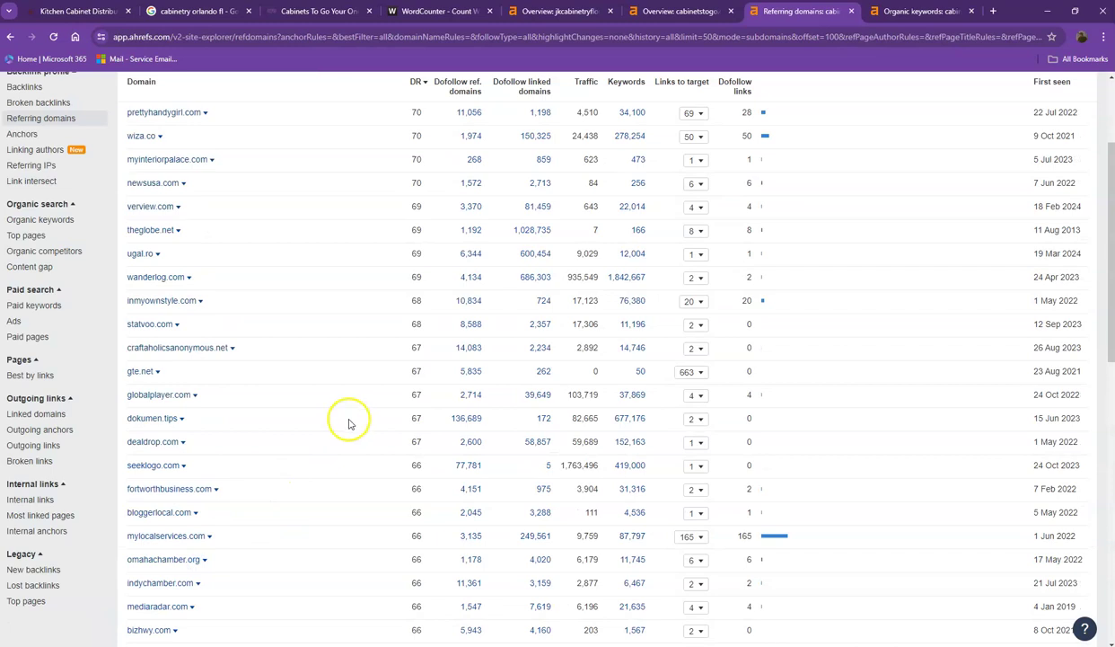
pyautogui.scroll(-3, 351, 421)
pyautogui.scroll(-3, 323, 462)
pyautogui.scroll(-2, 296, 498)
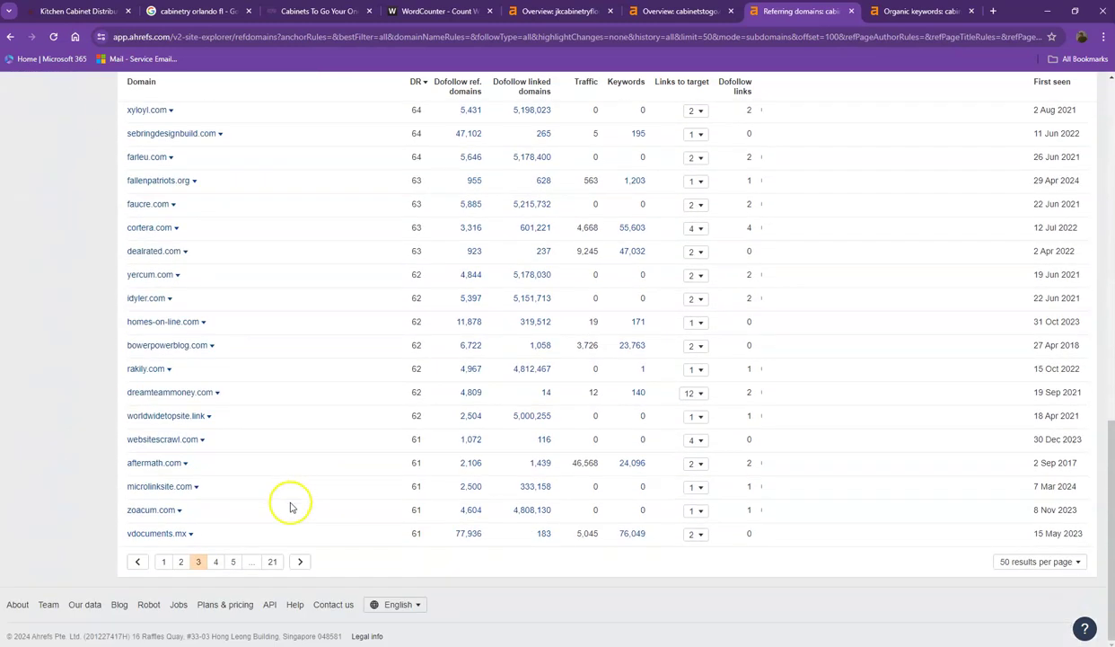
pyautogui.click(216, 562)
# Browse cabinetstogo.com's organic keywords list through pages 2 and 3
pyautogui.click(909, 11)
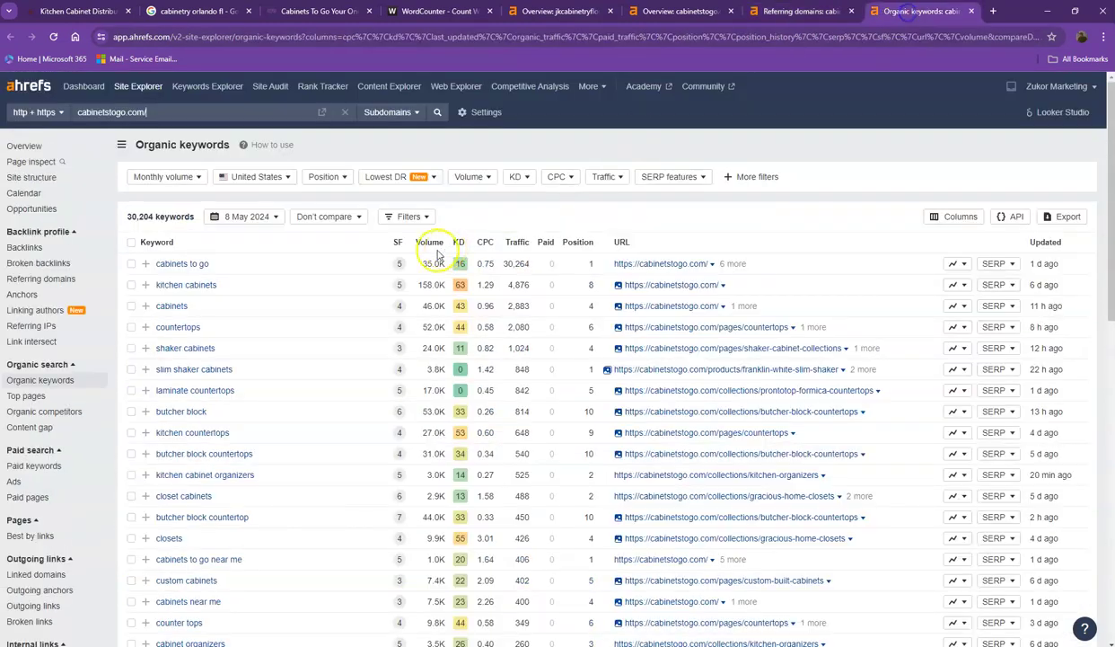
pyautogui.scroll(-4, 266, 304)
pyautogui.scroll(-4, 274, 321)
pyautogui.scroll(-2, 274, 321)
pyautogui.click(154, 562)
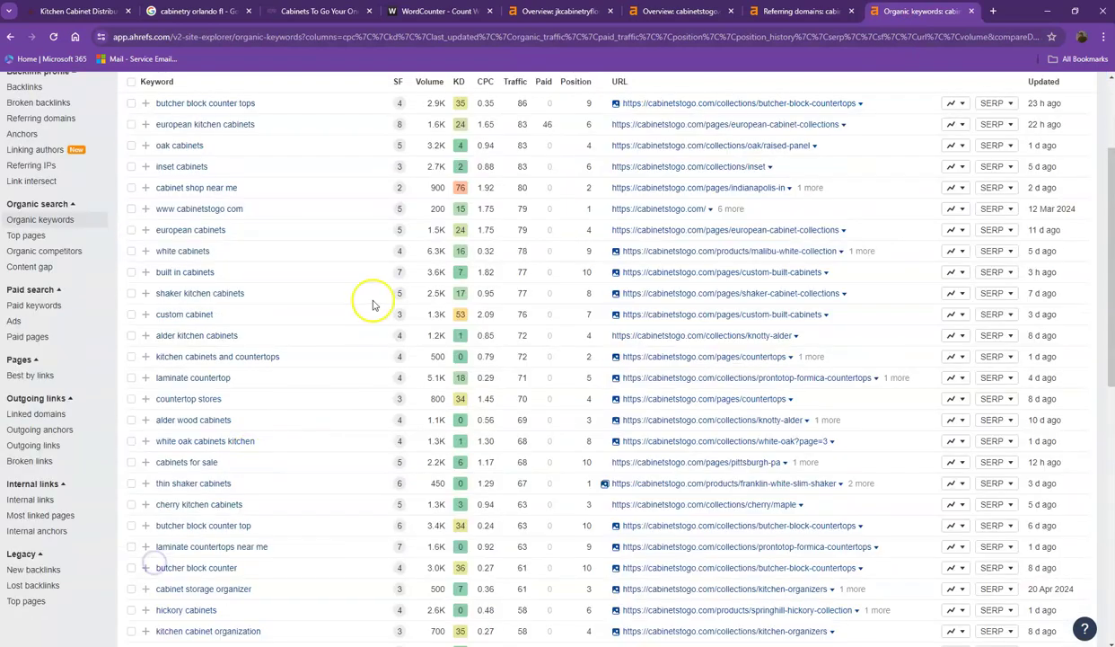
pyautogui.scroll(-5, 359, 305)
pyautogui.scroll(-2, 337, 320)
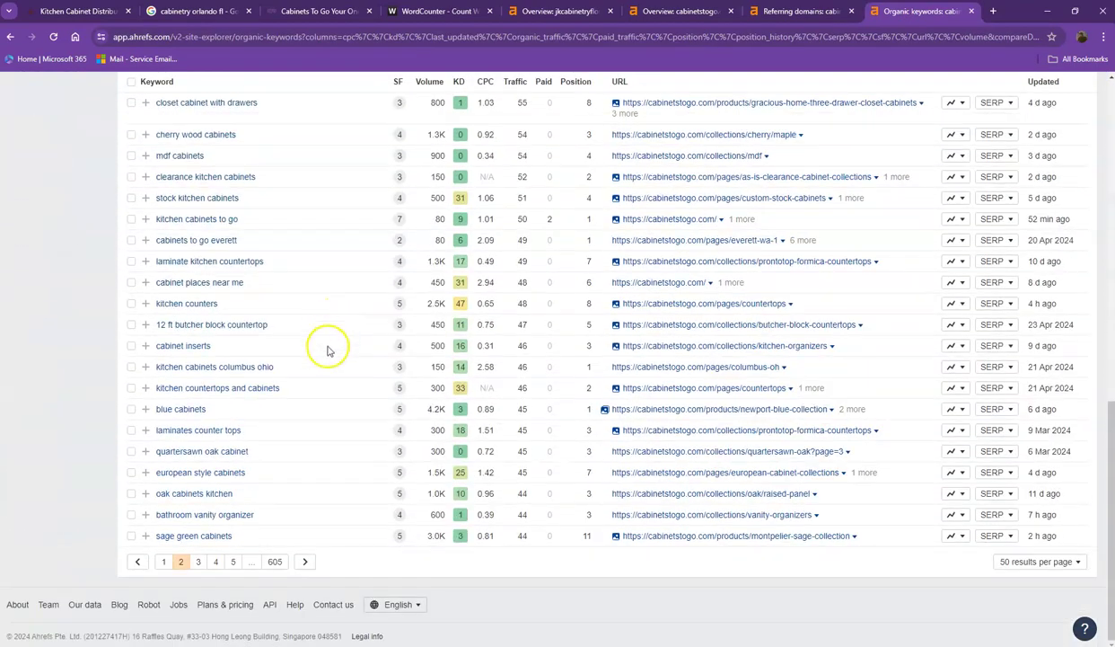
pyautogui.click(196, 562)
# Continue the organic keywords list to pages 4 and 5 of 605
pyautogui.scroll(-3, 234, 485)
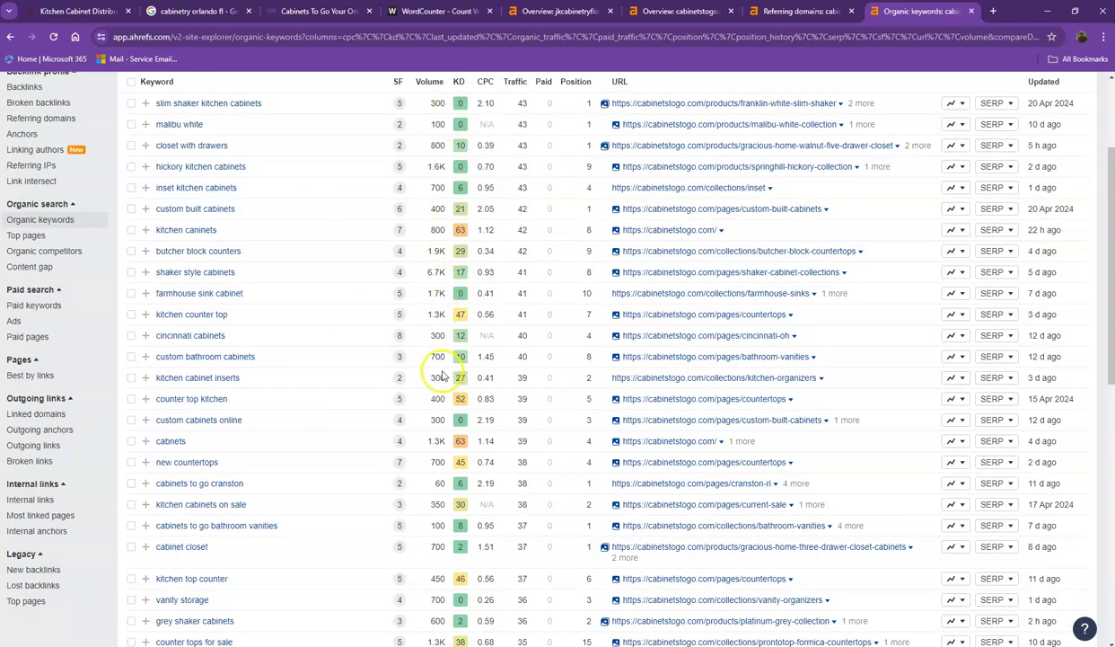
pyautogui.scroll(-2, 436, 413)
pyautogui.scroll(-2, 431, 449)
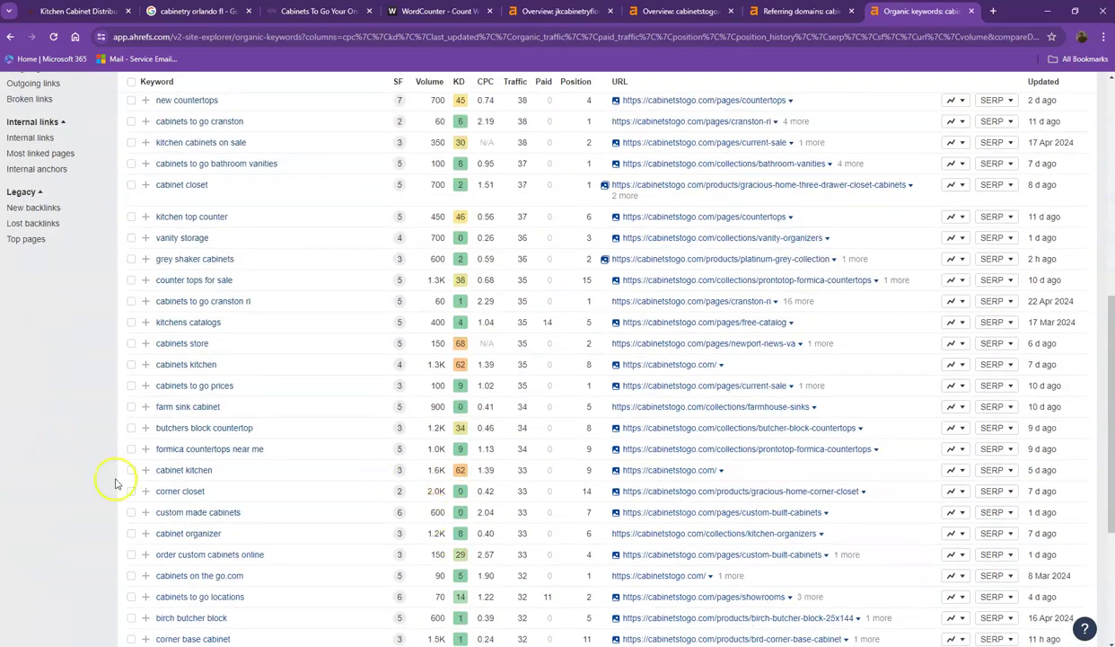
pyautogui.scroll(-3, 212, 593)
pyautogui.scroll(-1, 216, 601)
pyautogui.click(224, 564)
pyautogui.scroll(-3, 316, 428)
pyautogui.scroll(-3, 315, 433)
pyautogui.click(237, 563)
pyautogui.scroll(-2, 415, 303)
pyautogui.scroll(-3, 414, 303)
pyautogui.scroll(-2, 415, 303)
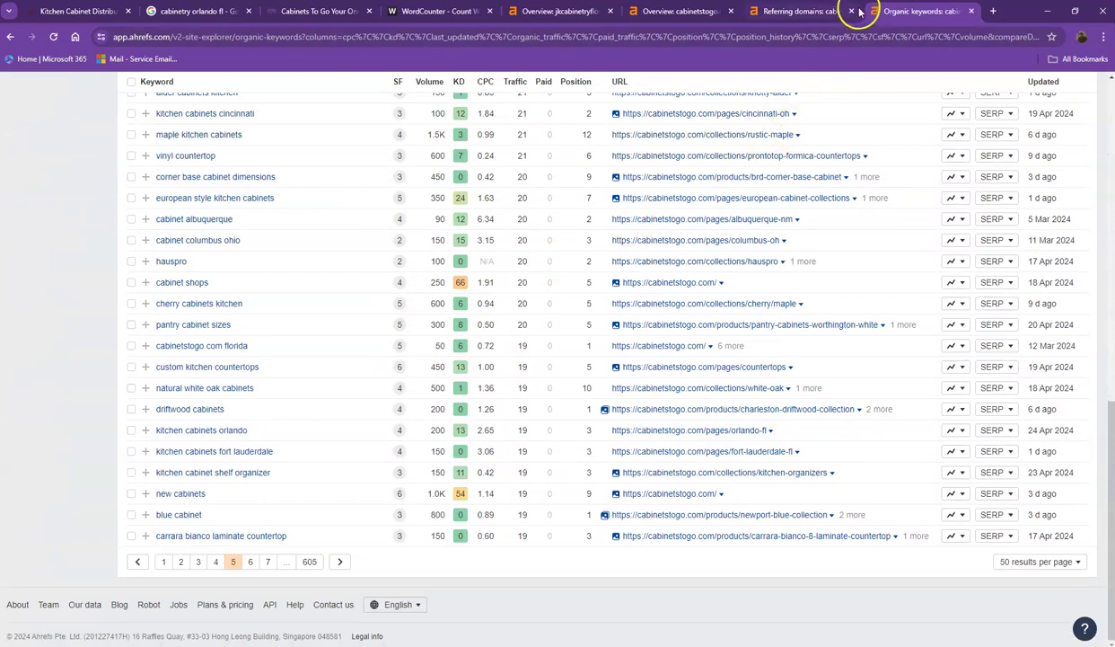
# Close the Ahrefs report tabs and save the J&K About Us kitchen photo, checking its file name
pyautogui.click(851, 11)
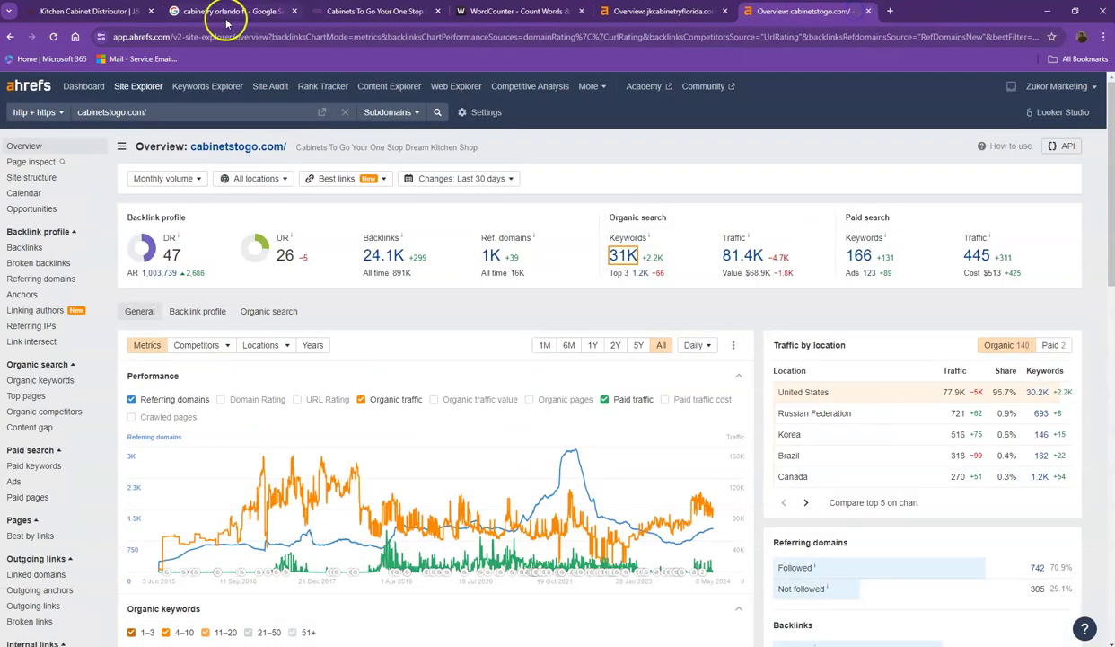
pyautogui.click(94, 12)
pyautogui.scroll(-4, 202, 261)
pyautogui.rightClick(313, 318)
pyautogui.click(337, 344)
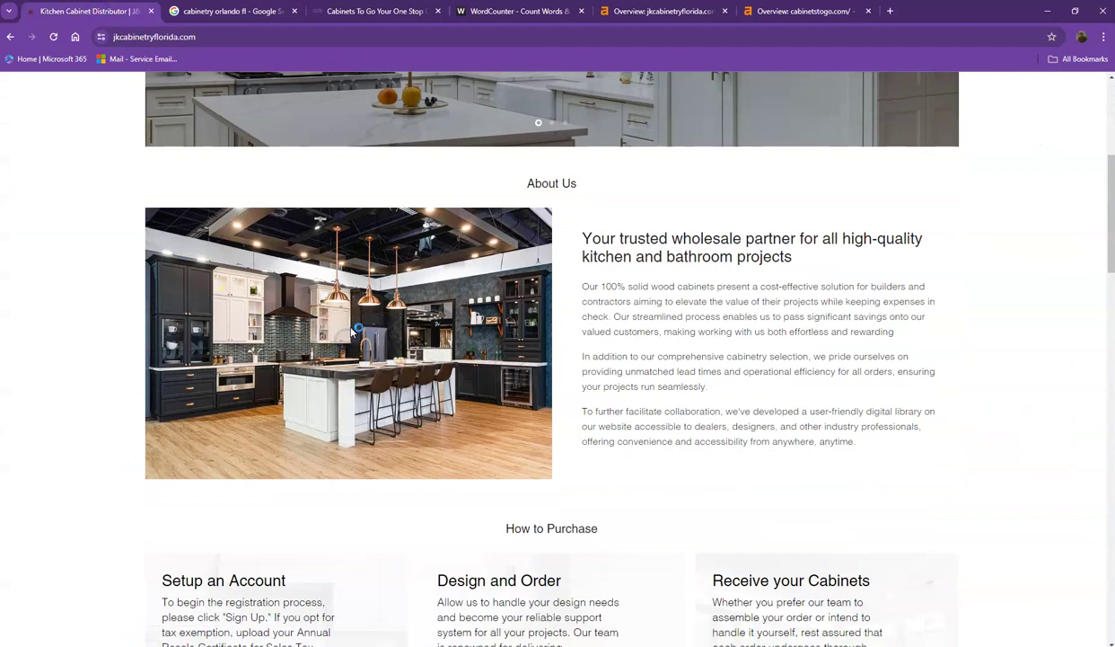
pyautogui.click(269, 261)
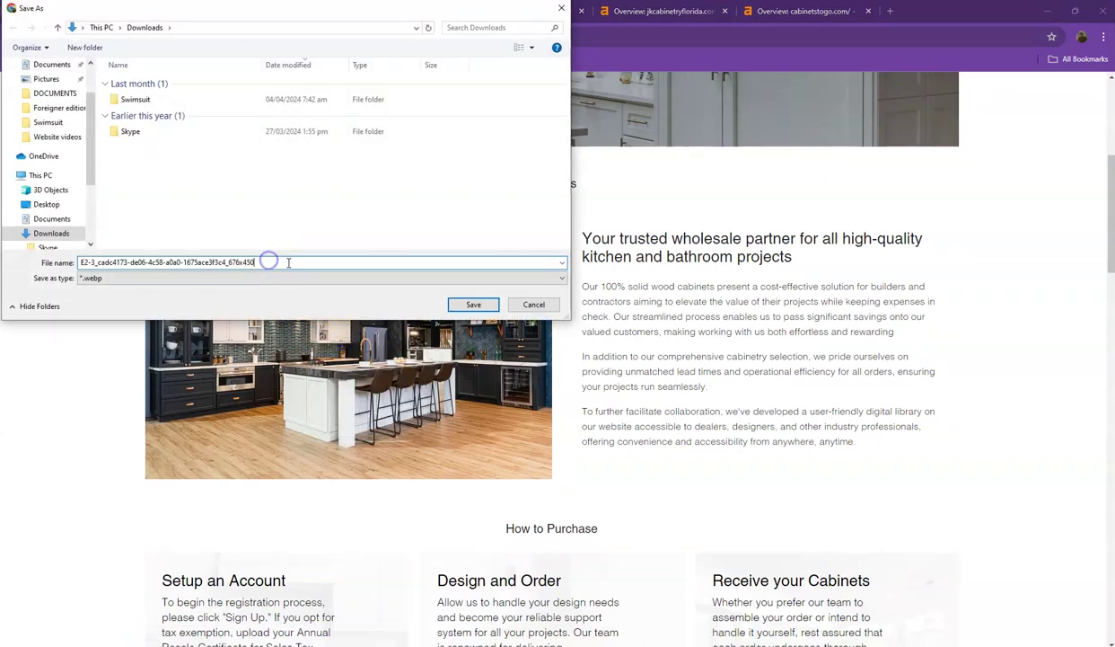
pyautogui.moveTo(270, 261); pyautogui.dragTo(45, 255)
pyautogui.click(474, 304)
# Check the charcoal door image's file name in the save dialog without saving it
pyautogui.scroll(-3, 627, 325)
pyautogui.scroll(-3, 626, 325)
pyautogui.scroll(-3, 614, 330)
pyautogui.scroll(-3, 604, 341)
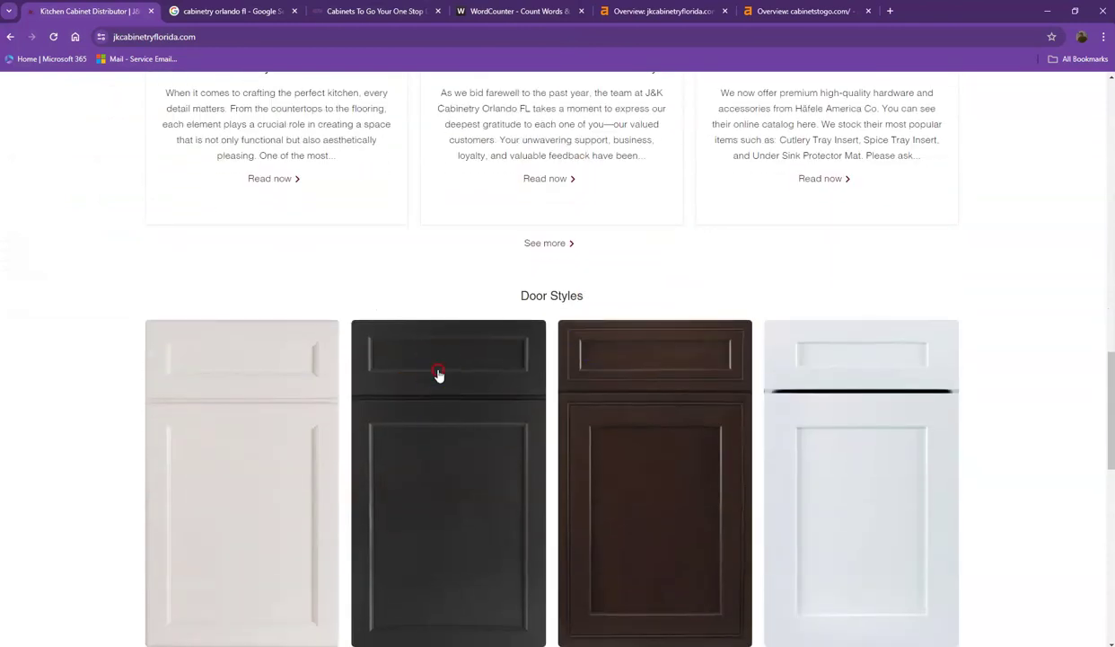
pyautogui.rightClick(438, 375)
pyautogui.click(495, 534)
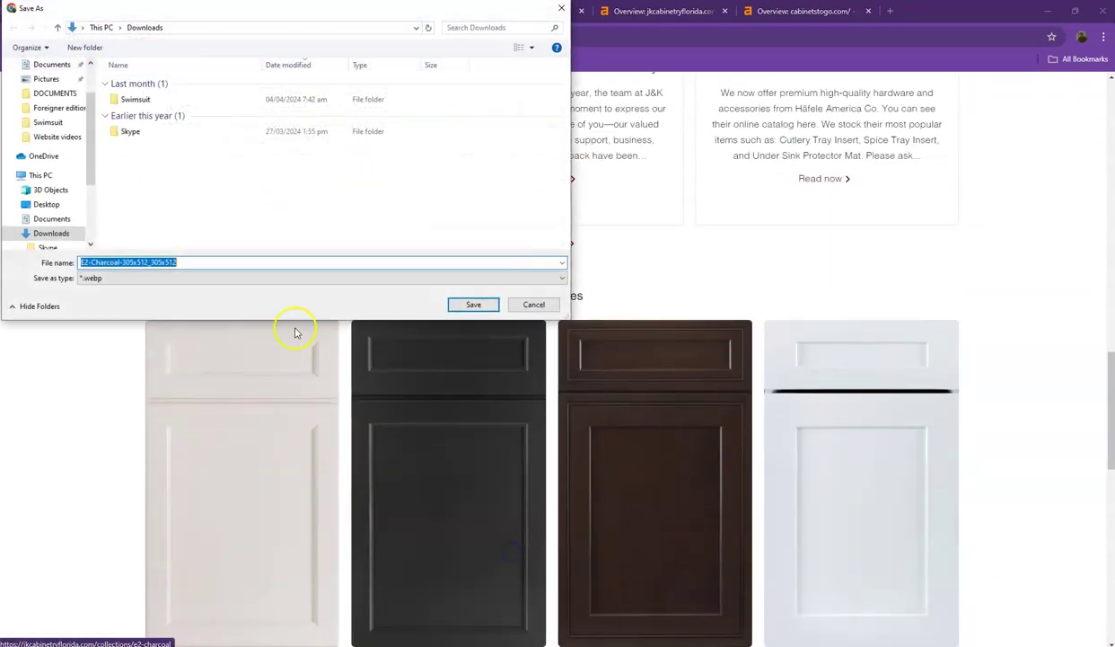
pyautogui.moveTo(179, 261); pyautogui.dragTo(11, 259)
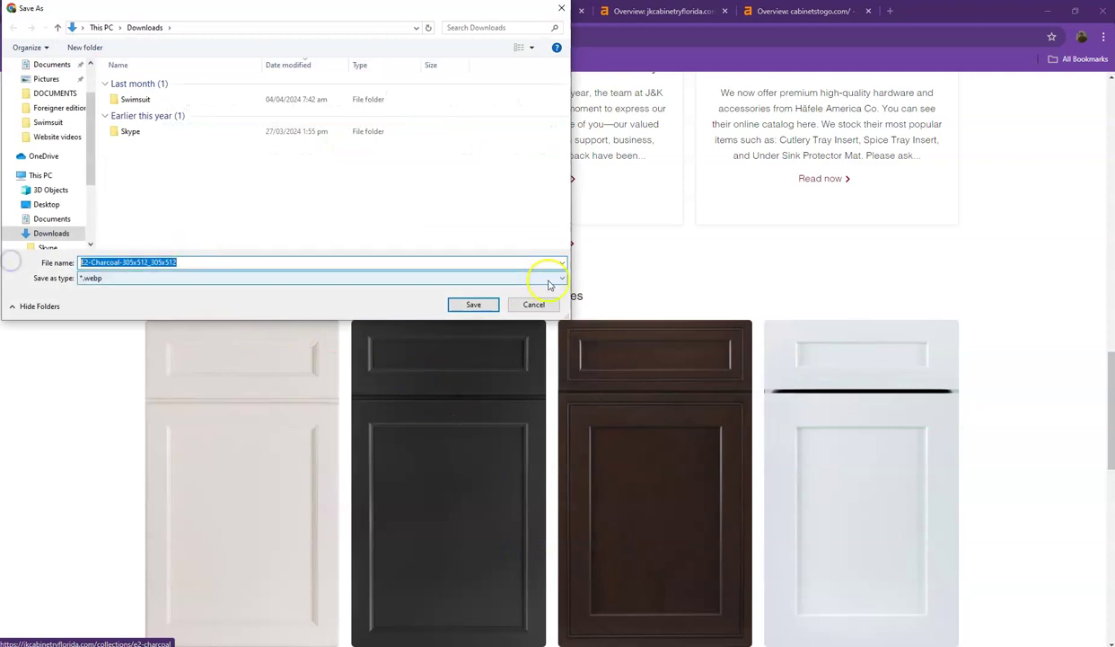
pyautogui.click(539, 305)
# Scroll through the J&K homepage back up to the Latest Updates posts
pyautogui.scroll(-3, 542, 310)
pyautogui.scroll(-1, 550, 316)
pyautogui.scroll(-4, 503, 327)
pyautogui.scroll(3, 459, 334)
pyautogui.scroll(2, 458, 330)
pyautogui.scroll(3, 459, 328)
pyautogui.scroll(3, 458, 329)
pyautogui.scroll(2, 458, 330)
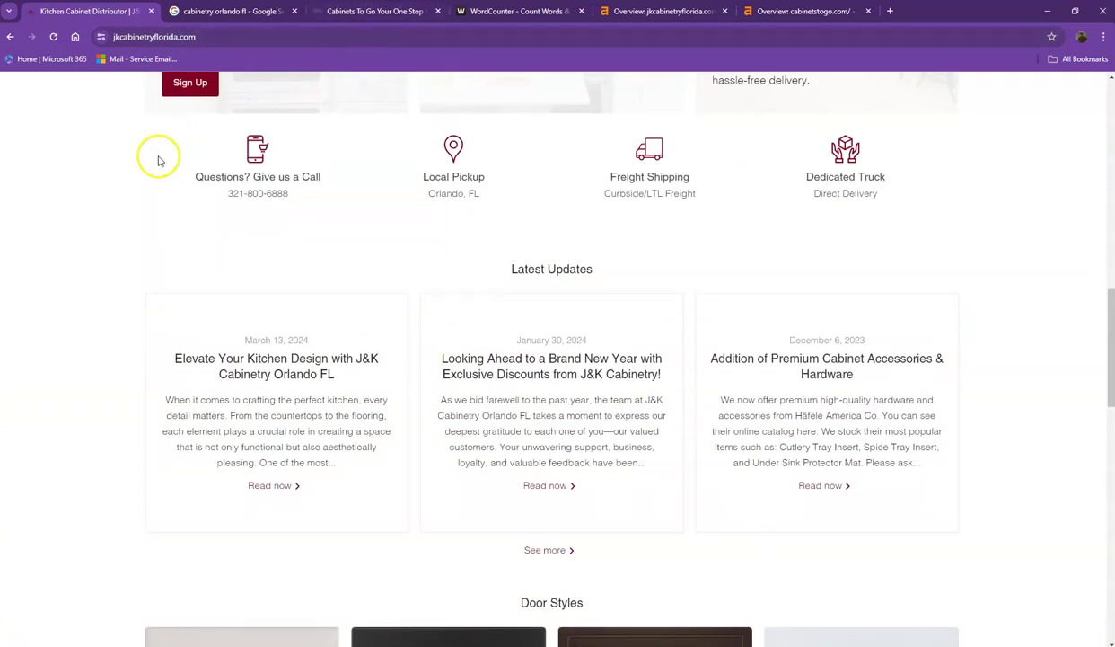
# Paste the J&K homepage text into WordCounter and read its 845-word count
pyautogui.hotkey('ctrl', 'a')
pyautogui.click(513, 11)
pyautogui.click(398, 241)
pyautogui.hotkey('ctrl', 'a')
pyautogui.hotkey('ctrl', 'v')
pyautogui.scroll(5, 351, 264)
pyautogui.scroll(5, 281, 220)
pyautogui.scroll(5, 256, 168)
pyautogui.scroll(1, 260, 169)
pyautogui.moveTo(252, 131); pyautogui.dragTo(364, 127)
pyautogui.click(366, 126)
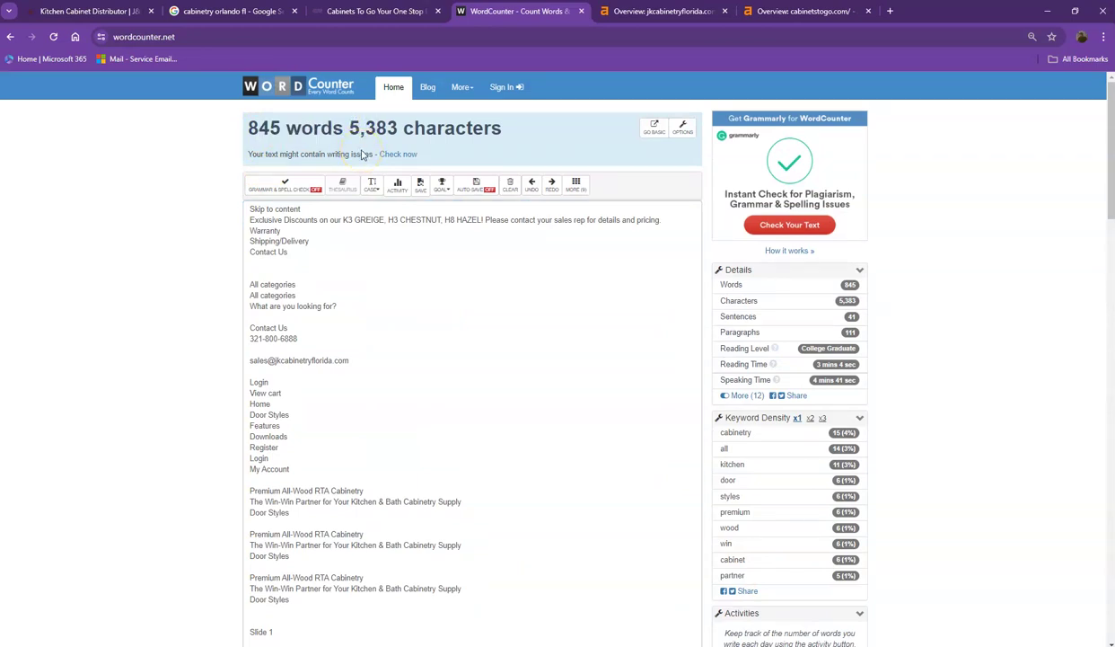
# Return to the 'cabinetry orlando fl' Google results and review the Houzz listing
pyautogui.click(229, 11)
pyautogui.scroll(-1, 76, 293)
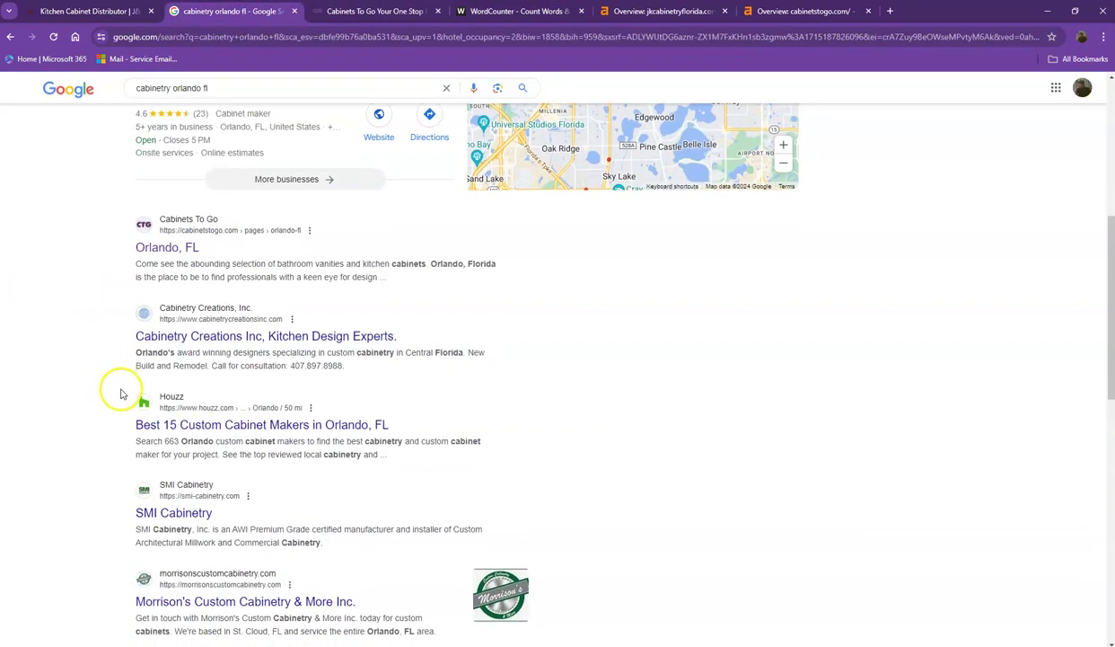
pyautogui.moveTo(121, 391); pyautogui.dragTo(388, 426)
pyautogui.click(67, 316)
pyautogui.scroll(-3, 68, 317)
pyautogui.scroll(6, 77, 336)
pyautogui.scroll(2, 128, 304)
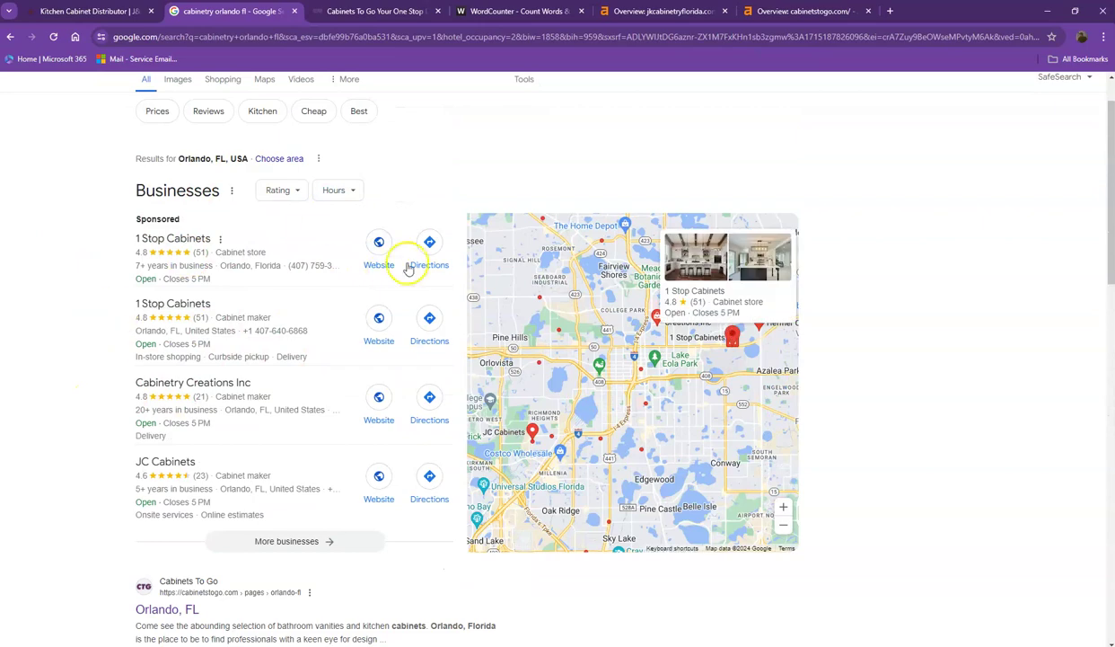
# Return to the J&K Cabinetry homepage, clear the text selection, and scroll to the top
pyautogui.click(75, 13)
pyautogui.click(112, 207)
pyautogui.scroll(2, 103, 238)
pyautogui.scroll(3, 100, 242)
pyautogui.scroll(4, 102, 244)
pyautogui.scroll(2, 102, 247)
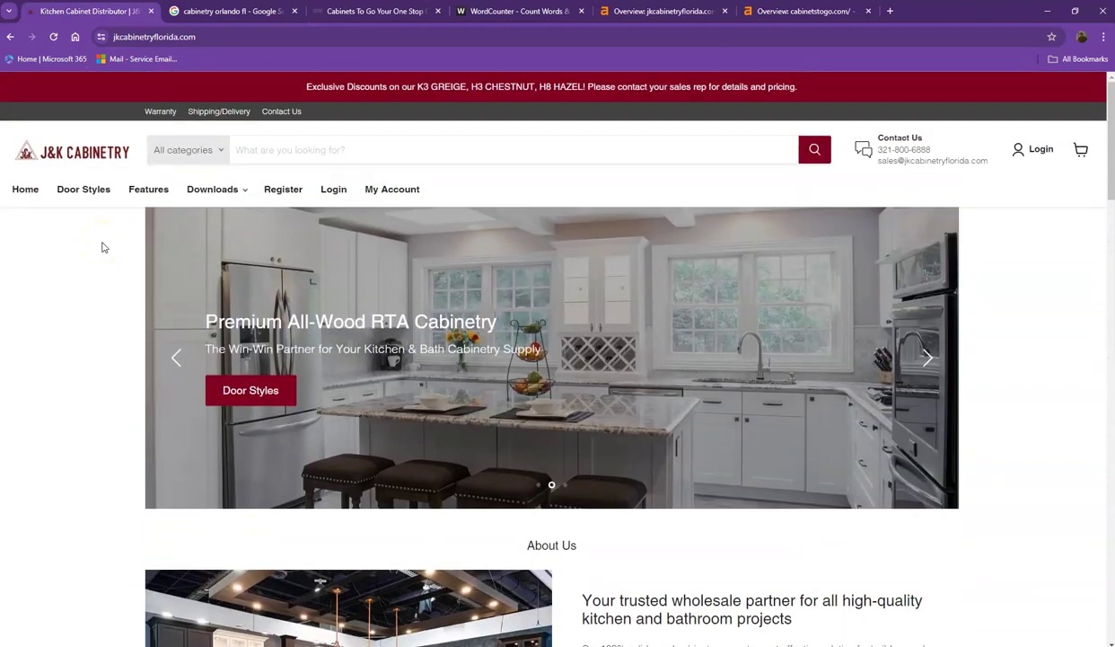
# Scroll down through the purchase steps, door styles and testimonials, then back up
pyautogui.scroll(-2, 102, 246)
pyautogui.scroll(-2, 102, 245)
pyautogui.scroll(-2, 102, 246)
pyautogui.scroll(-2, 102, 246)
pyautogui.scroll(-2, 103, 246)
pyautogui.scroll(-3, 102, 246)
pyautogui.scroll(-3, 102, 246)
pyautogui.scroll(-3, 102, 246)
pyautogui.scroll(1, 106, 242)
pyautogui.scroll(2, 105, 242)
pyautogui.scroll(2, 105, 243)
pyautogui.scroll(2, 105, 242)
pyautogui.scroll(2, 106, 243)
pyautogui.scroll(3, 106, 243)
pyautogui.scroll(1, 105, 243)
pyautogui.scroll(2, 104, 243)
pyautogui.scroll(2, 104, 243)
pyautogui.scroll(1, 104, 243)
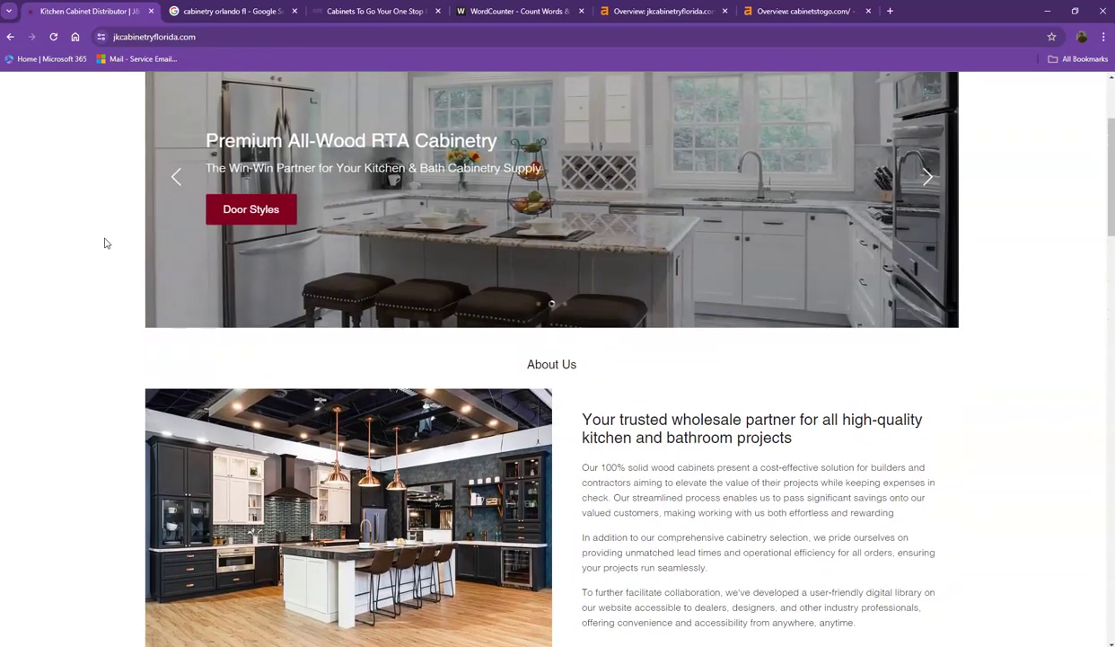
pyautogui.scroll(1, 104, 243)
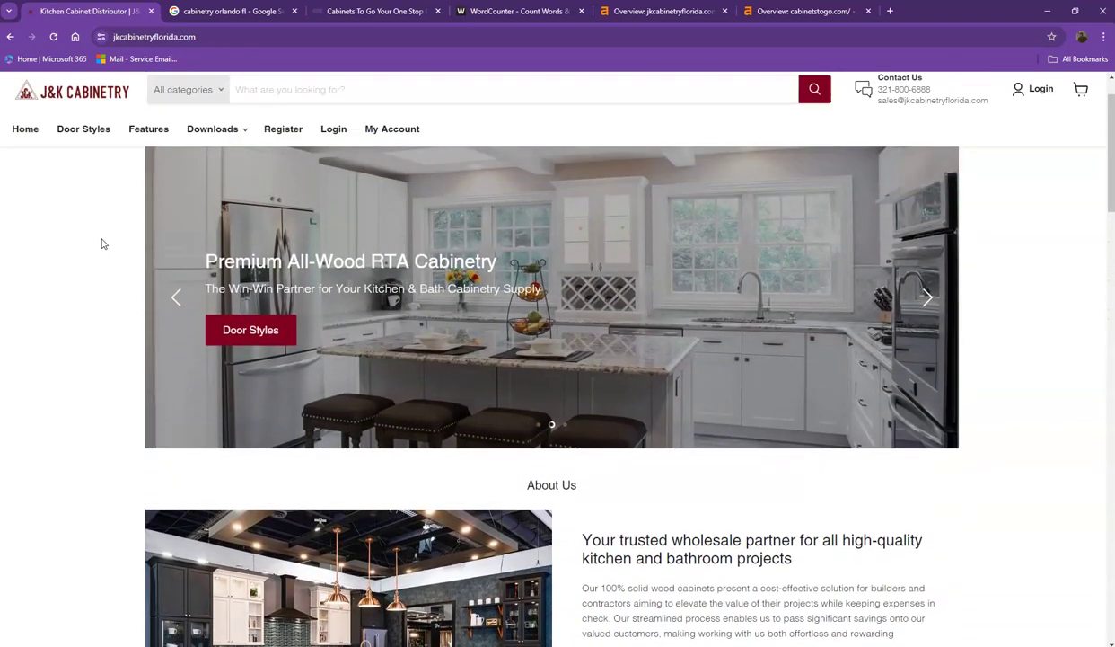